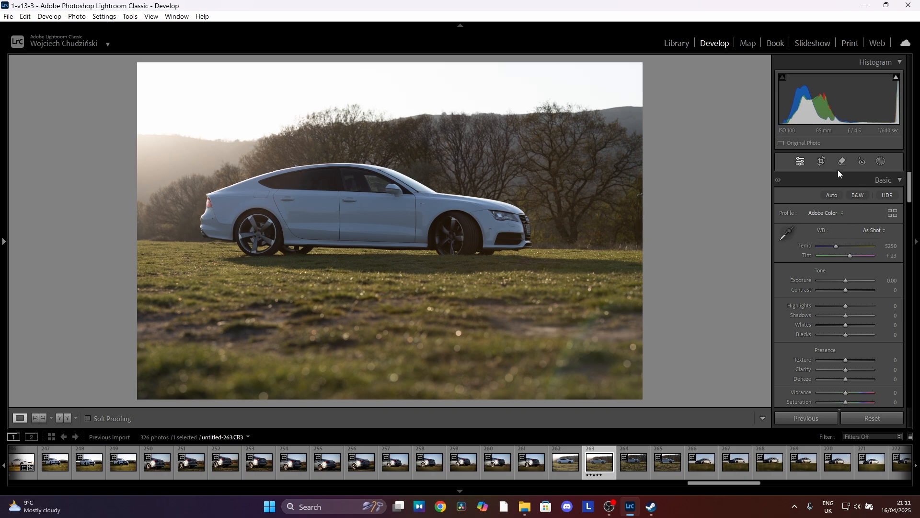
- Crop the car photo tighter, trimming the foreground grass and the area ahead of the car, and reposition it in the frame
click(822, 163)
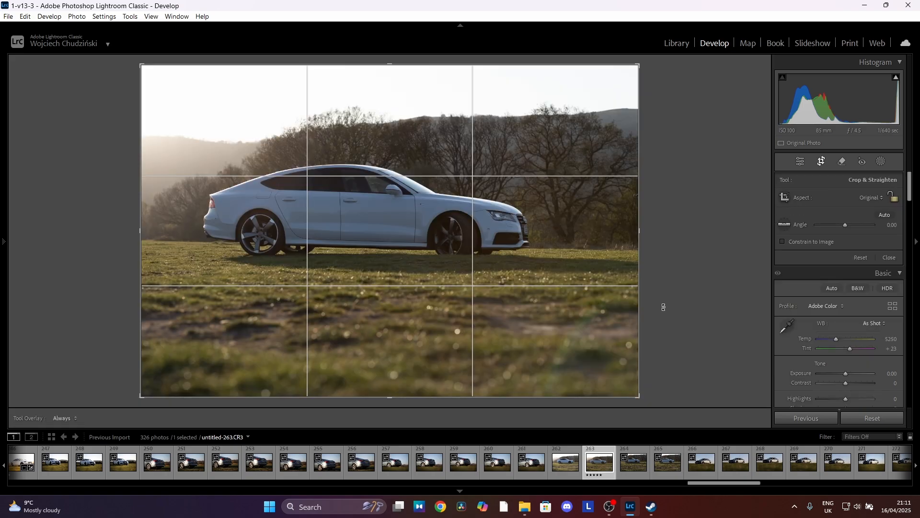
drag(640, 398, 619, 372)
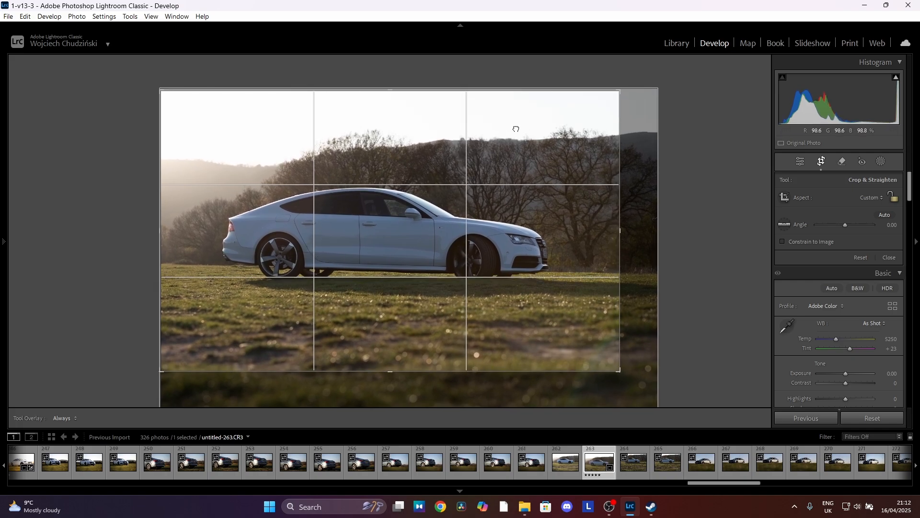
drag(516, 129, 523, 127)
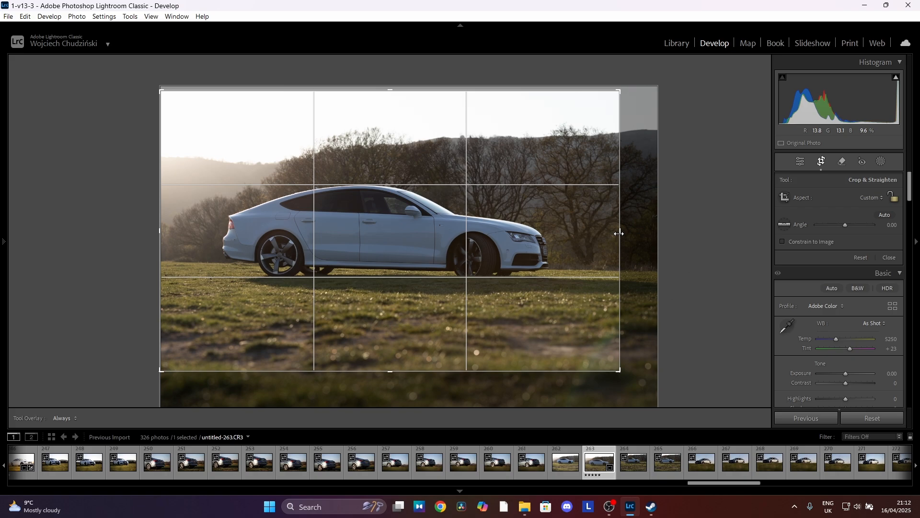
drag(619, 233, 616, 232)
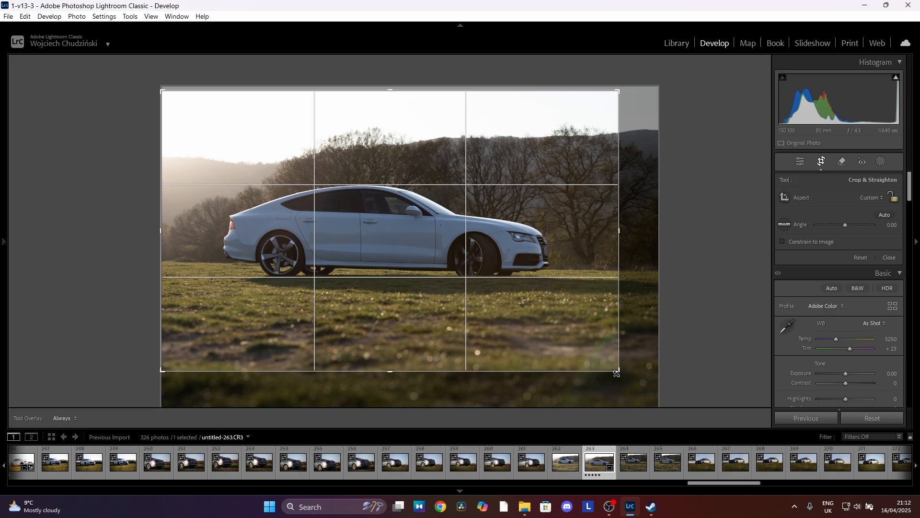
- Straighten the photo to an angle of −1.37 along the ground line beneath the car and apply the crop
click(783, 225)
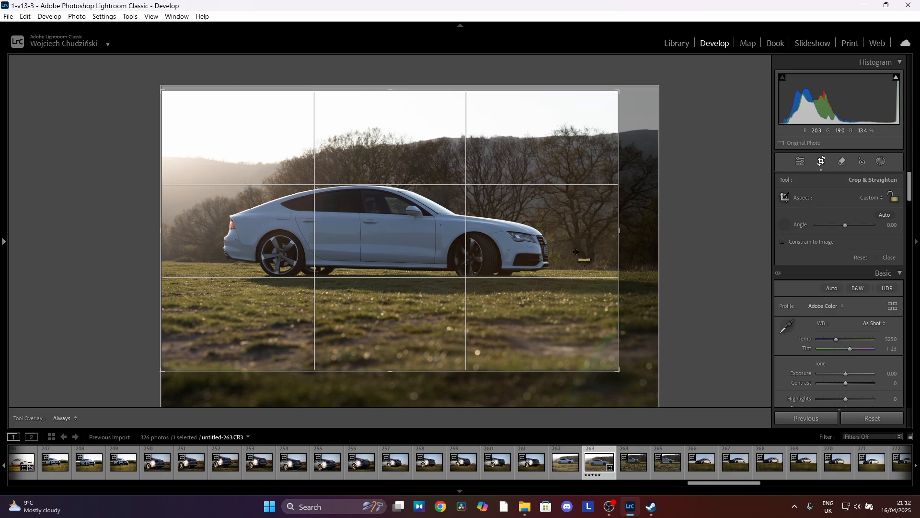
drag(307, 265, 447, 269)
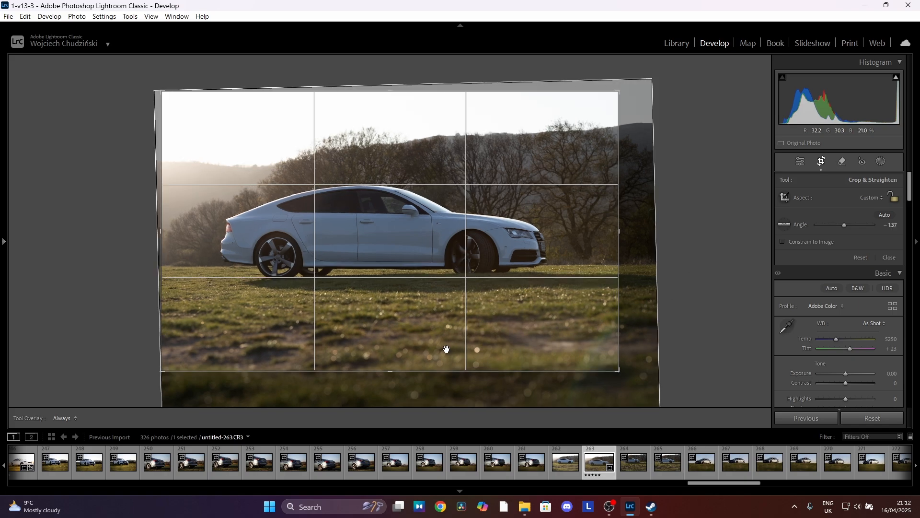
key(Return)
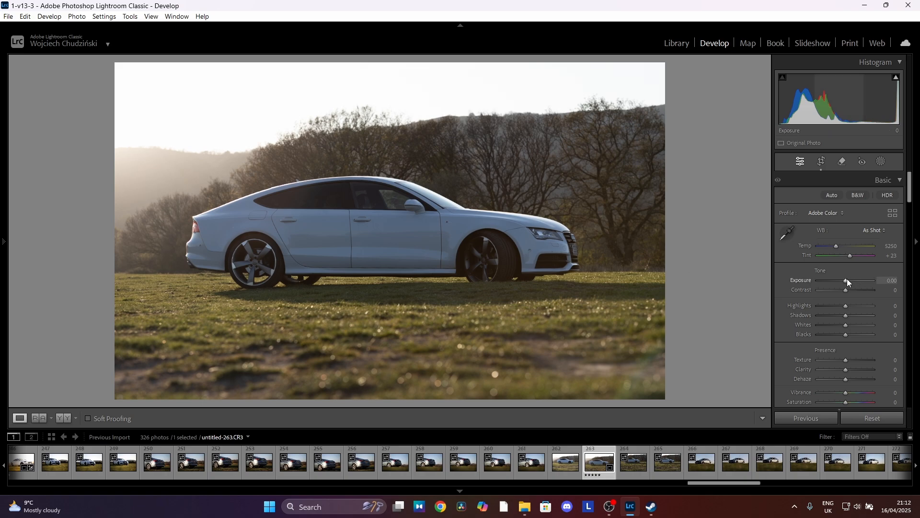
- Raise the photo's exposure to +0.35, undoing the extra nudge beyond it
drag(845, 280, 847, 281)
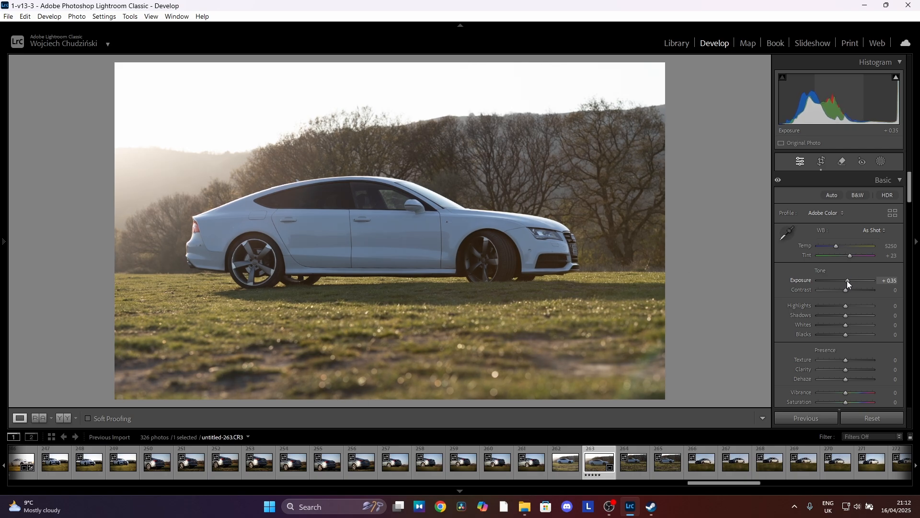
drag(847, 280, 848, 280)
key(ctrl+z)
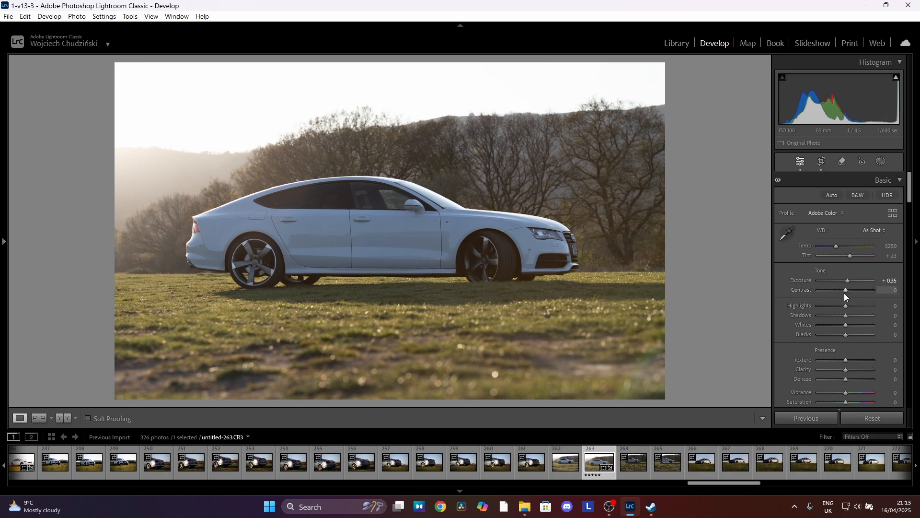
- Set Contrast to +11, Highlights to +5, Shadows to −5, Whites to +7 and Blacks to −11
drag(846, 293, 844, 318)
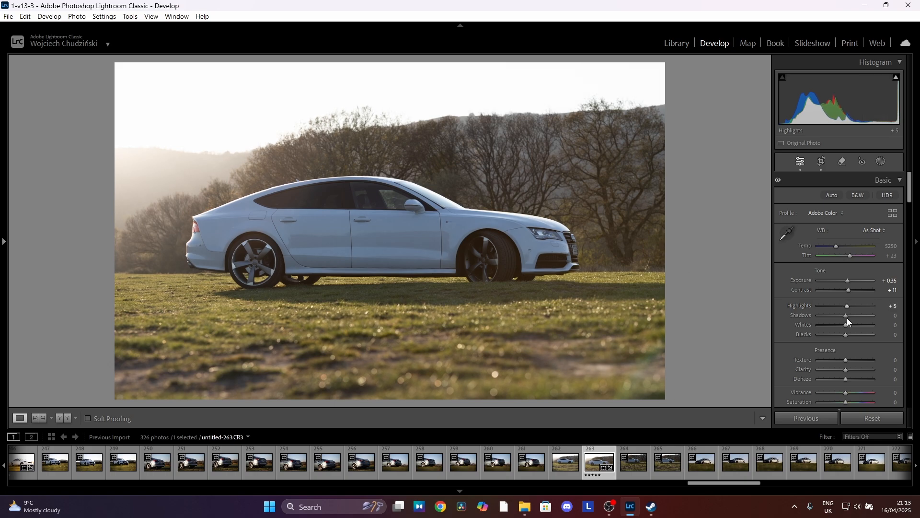
drag(845, 317, 843, 318)
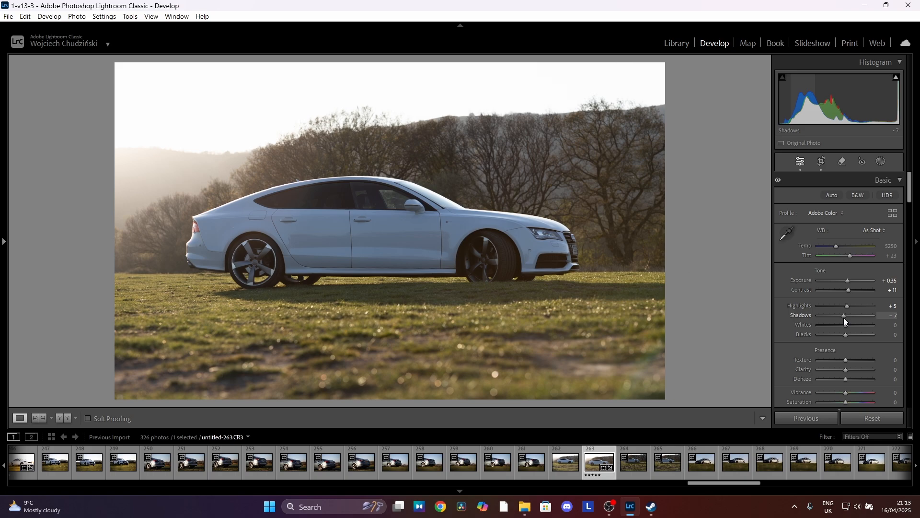
drag(843, 317, 847, 327)
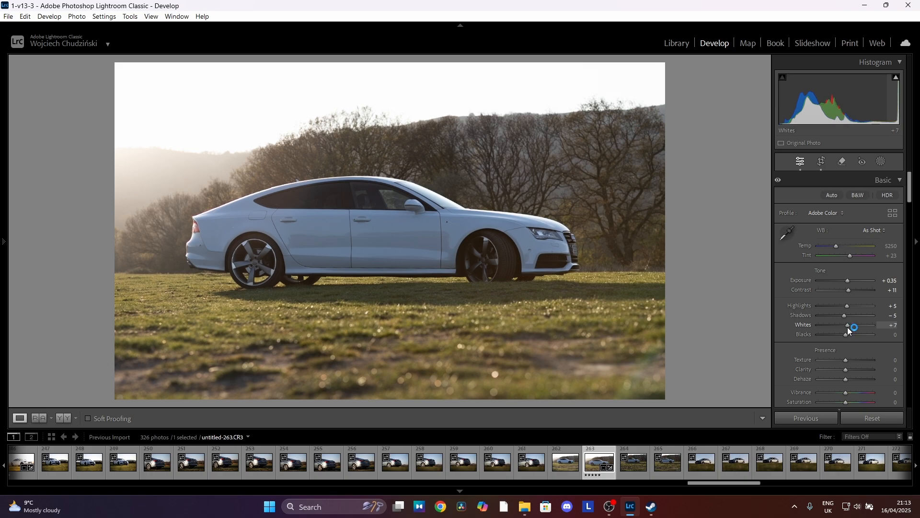
drag(847, 335, 843, 339)
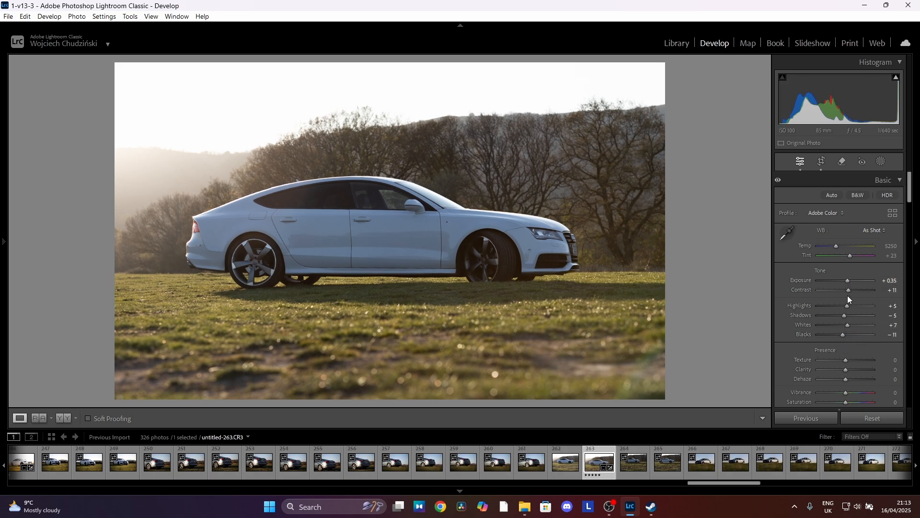
- Raise Exposure to +0.53 and warm the white balance temperature to 5509
drag(848, 283, 849, 283)
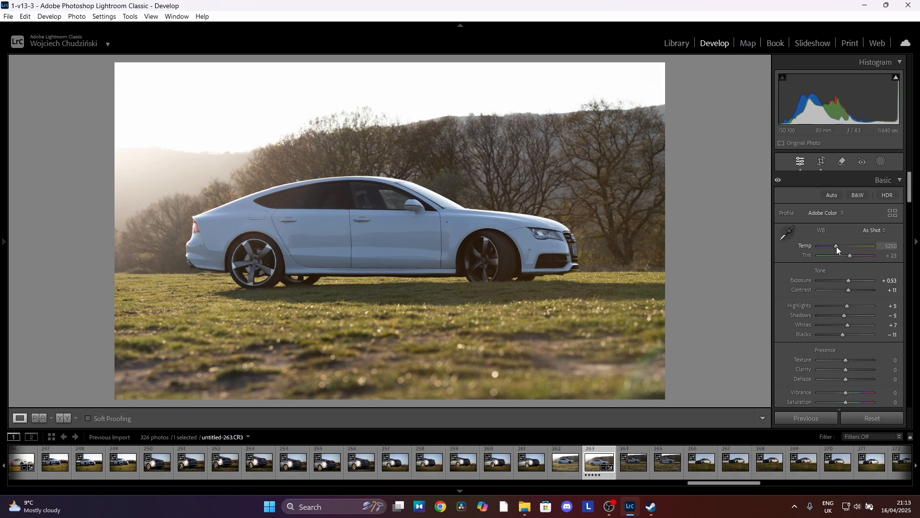
drag(837, 249, 840, 250)
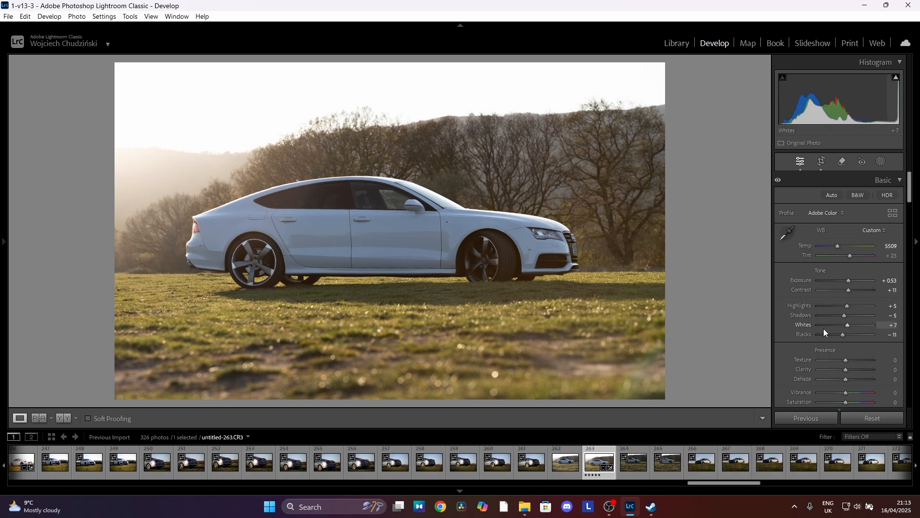
- Set Texture to −5, Clarity to −7, Vibrance to +21 and Saturation to −18
scroll(859, 289, down, 3)
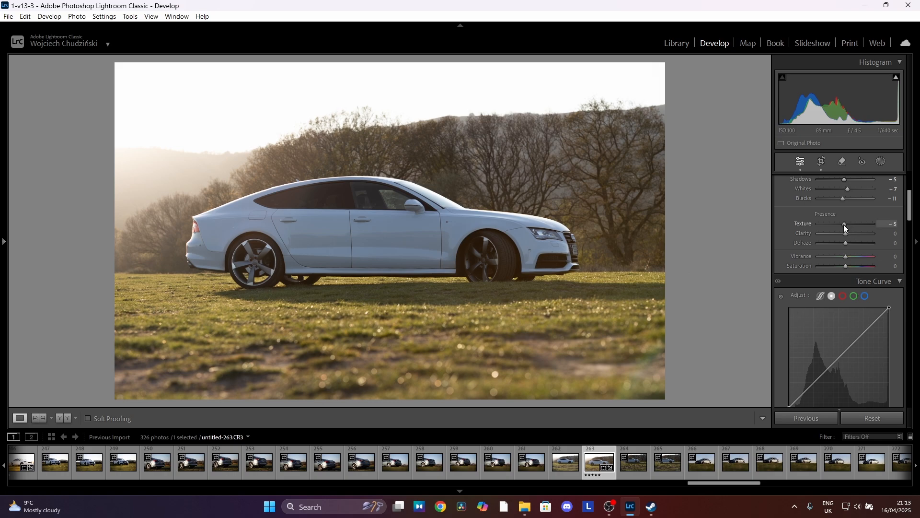
drag(847, 234, 844, 234)
drag(846, 256, 842, 267)
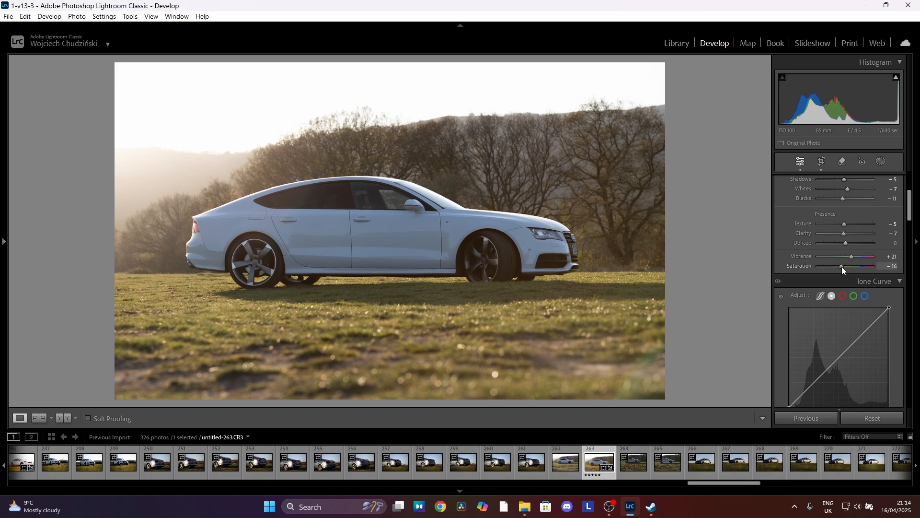
- Shape a gentle S tone curve, lifting the black point to output 8, lowering input 62 to output 60, and raising the highlights
scroll(834, 303, down, 3)
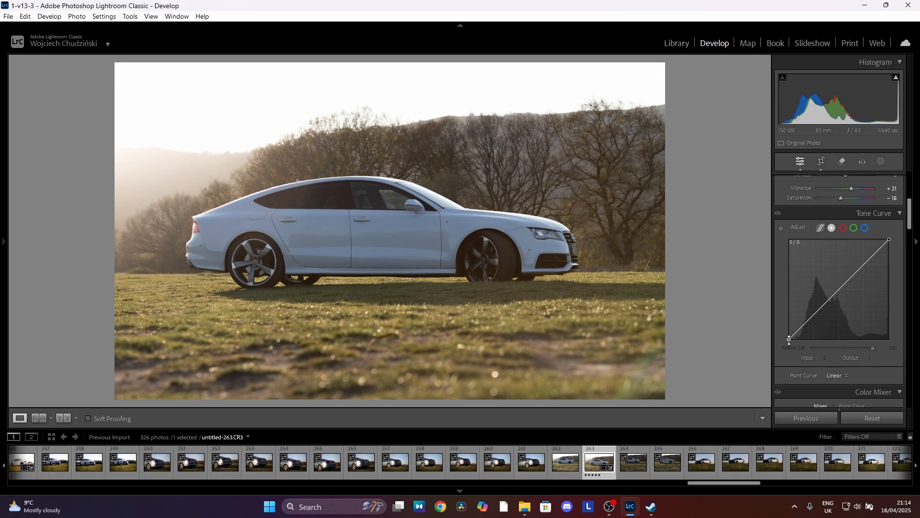
drag(790, 340, 784, 337)
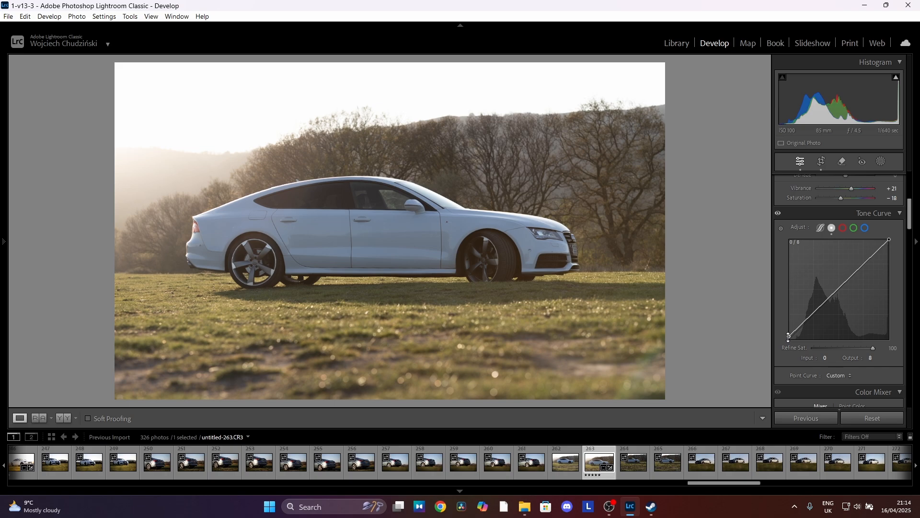
click(814, 315)
drag(814, 315, 813, 316)
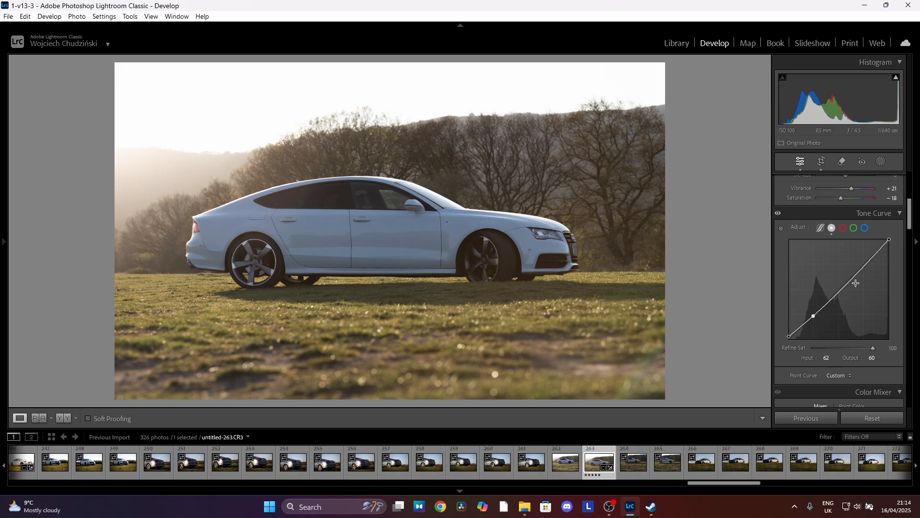
click(865, 266)
drag(865, 266, 798, 328)
- Add two deep-shadow points to the tone curve, one at input 32, output 34, and lift its black point to output 20
click(801, 326)
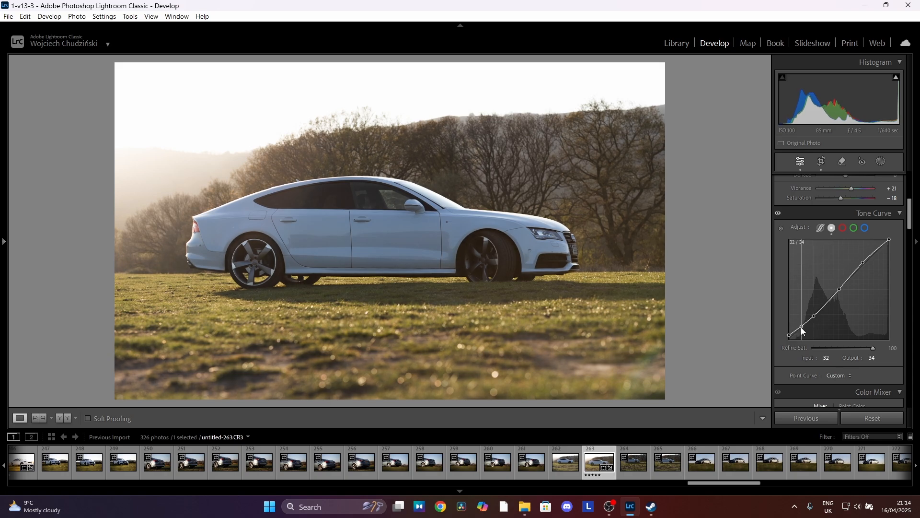
click(796, 331)
drag(790, 336, 785, 332)
click(385, 207)
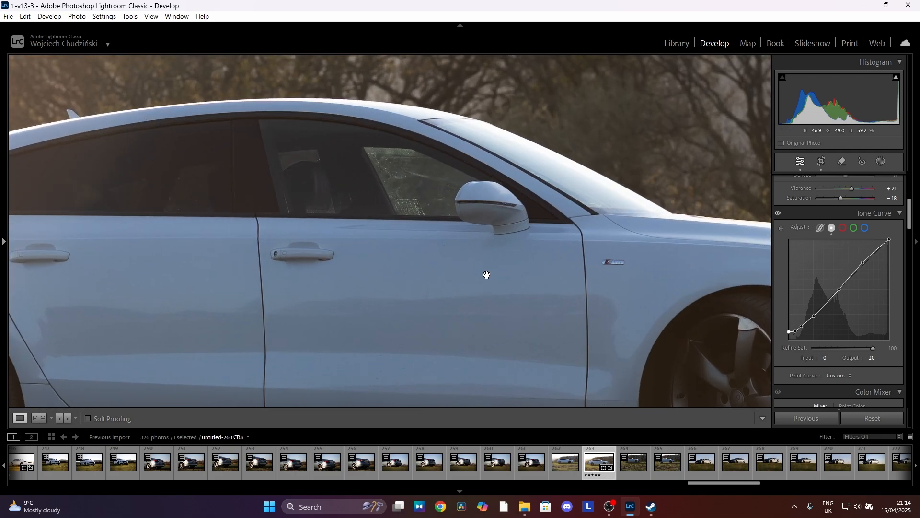
drag(613, 274, 896, 179)
drag(384, 280, 528, 279)
click(518, 255)
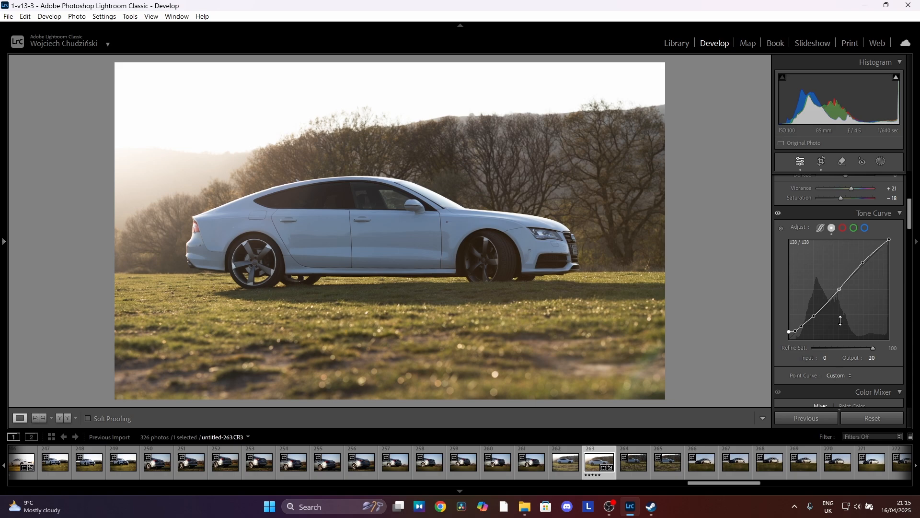
scroll(851, 307, up, 5)
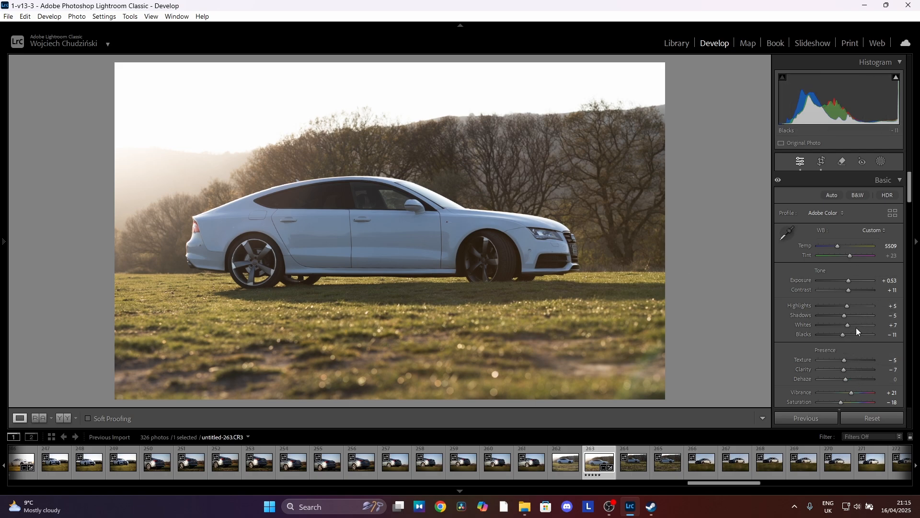
scroll(859, 287, down, 2)
- In the Color Mixer, set the saturation of Magenta and Purple to −100 and Blue to −87
scroll(858, 283, down, 8)
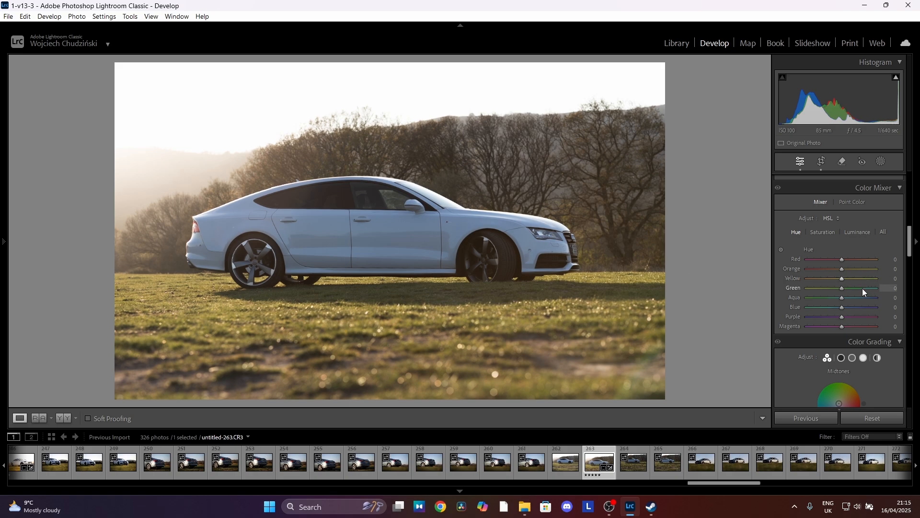
click(822, 232)
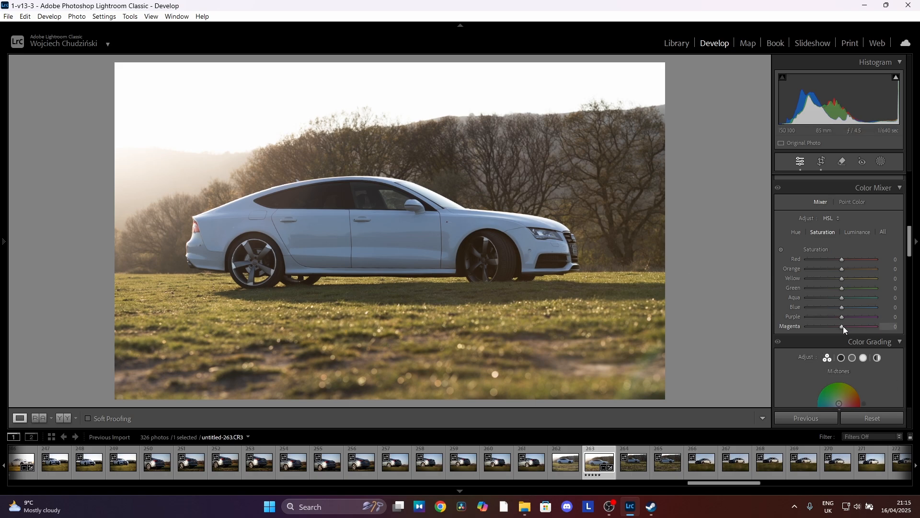
drag(842, 326, 760, 320)
drag(904, 328, 751, 324)
drag(844, 308, 812, 312)
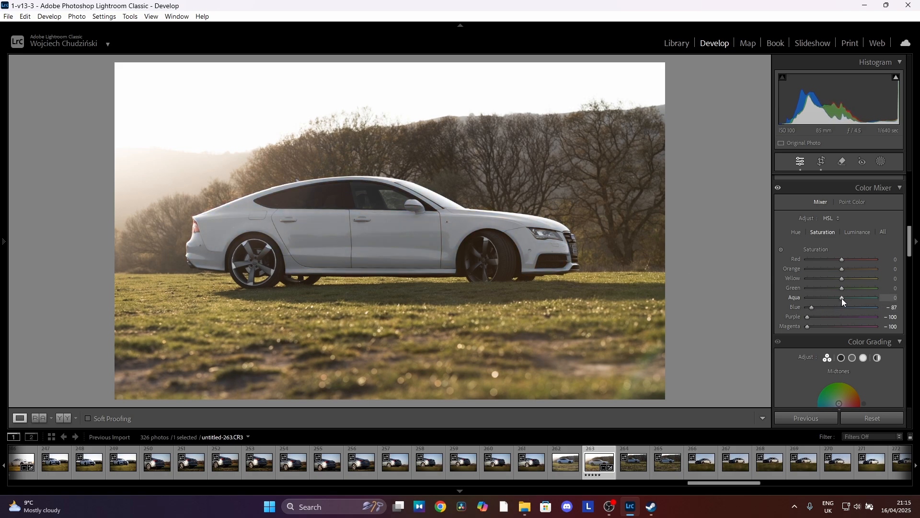
- Set the Color Mixer saturation of Aqua to −85, Green to −33, Yellow and Orange to +24, and fine-tune the Red saturation
mouse_move(843, 298)
mouse_down()
mouse_move(789, 300)
mouse_move(860, 301)
mouse_move(740, 302)
mouse_move(886, 305)
mouse_move(799, 302)
mouse_move(838, 305)
mouse_move(813, 304)
mouse_move(856, 289)
mouse_move(760, 289)
mouse_move(882, 294)
mouse_move(783, 289)
mouse_move(865, 295)
mouse_move(831, 294)
mouse_up()
mouse_move(842, 280)
mouse_down()
mouse_move(871, 281)
mouse_move(809, 280)
mouse_move(850, 281)
mouse_up()
mouse_move(842, 271)
mouse_down()
mouse_move(818, 271)
mouse_move(875, 271)
mouse_move(806, 271)
mouse_move(850, 273)
mouse_up()
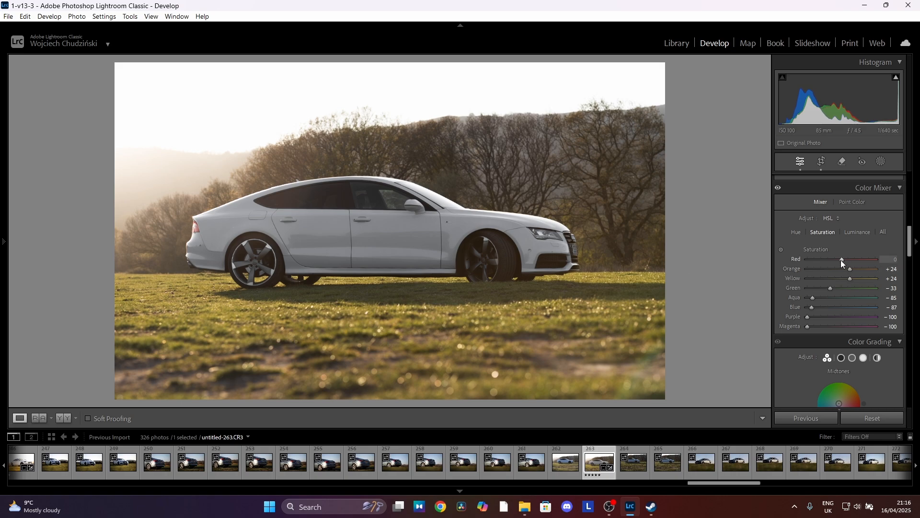
drag(842, 259, 754, 264)
mouse_move(852, 270)
mouse_down()
mouse_move(829, 268)
mouse_move(841, 268)
mouse_up()
- Try the Yellow hue at both extremes in the Color Mixer and set it to +17
click(796, 232)
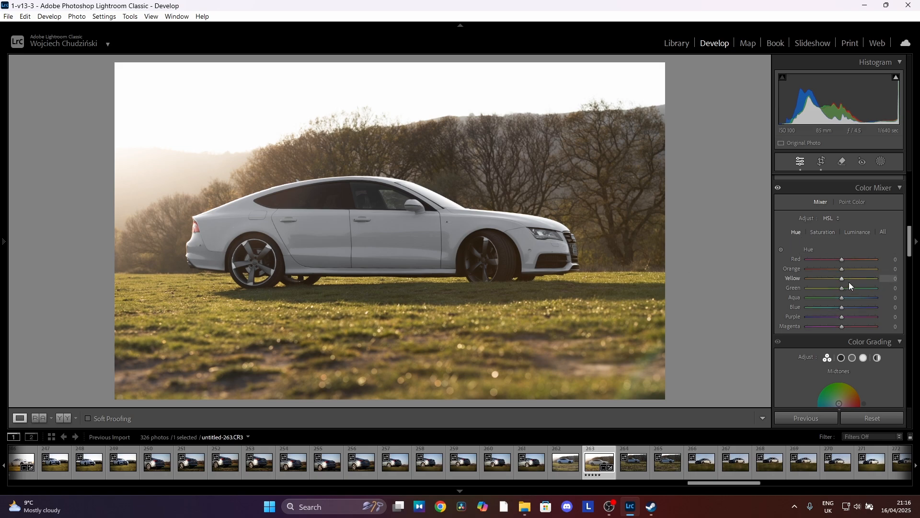
scroll(851, 279, down, 3)
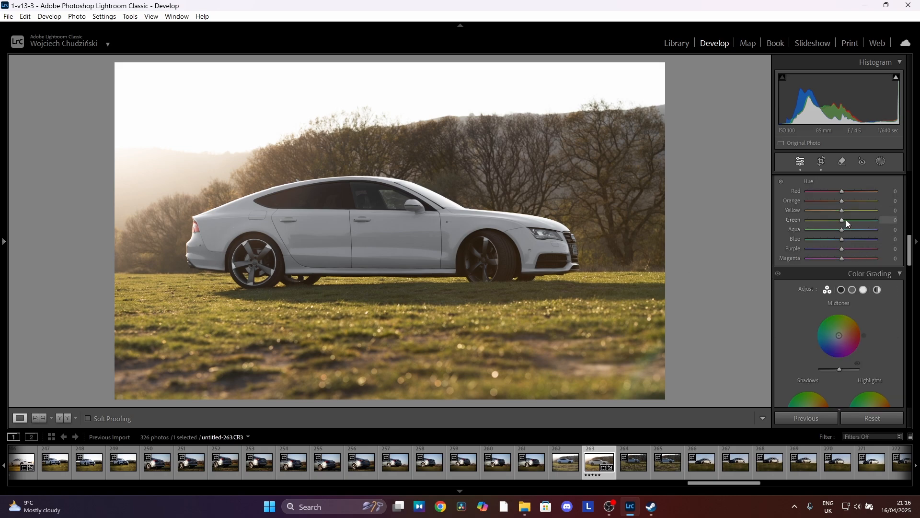
drag(843, 212, 864, 212)
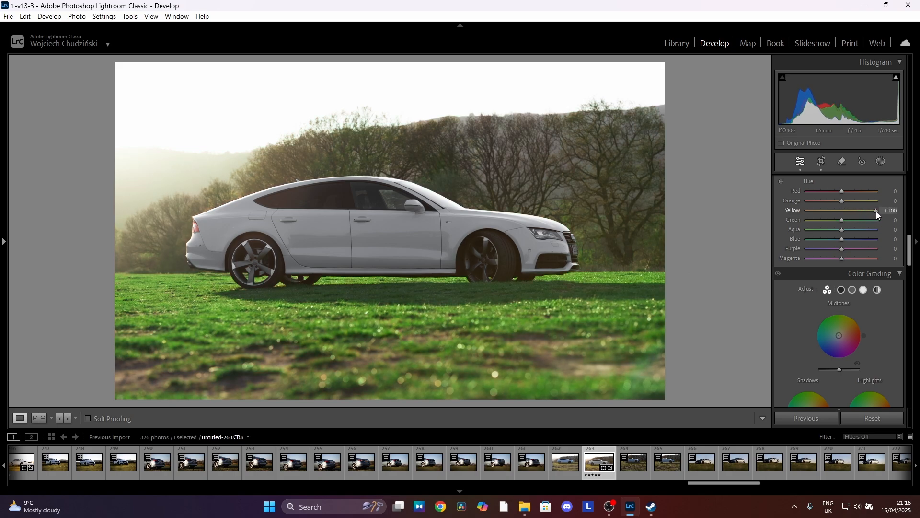
drag(877, 211, 803, 211)
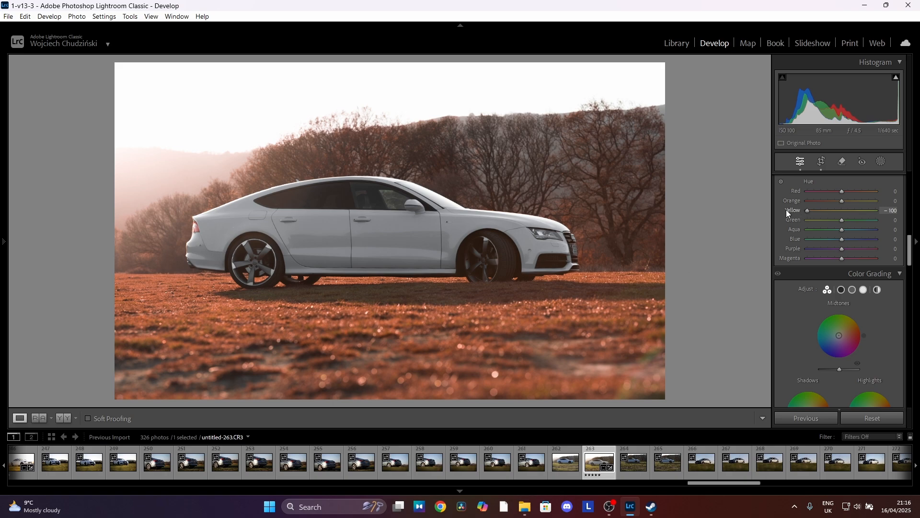
drag(807, 210, 847, 213)
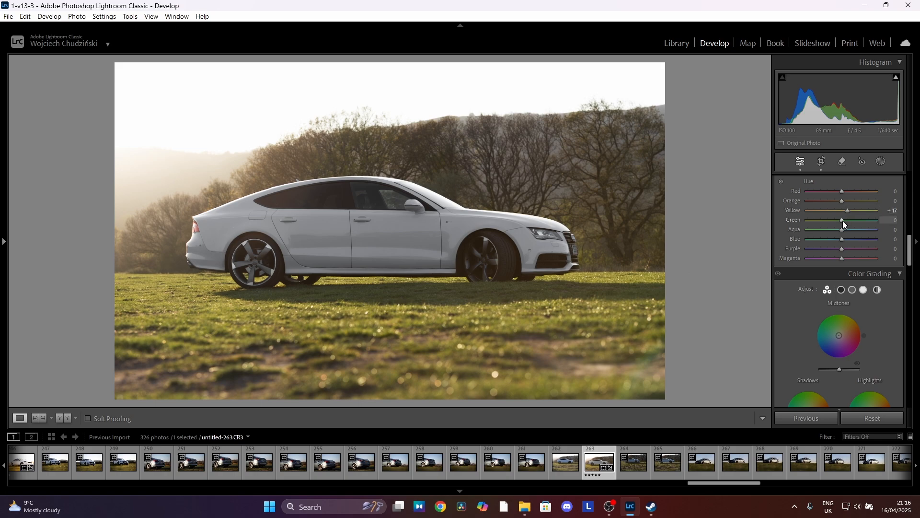
- Shift the Green hue towards yellow and the Orange hue slightly towards red in the Color Mixer
drag(843, 221, 831, 222)
drag(842, 201, 778, 206)
drag(878, 212, 835, 209)
drag(836, 196, 835, 196)
- Tint the shadows with a subtle warm orange using Color Grading
scroll(833, 241, down, 3)
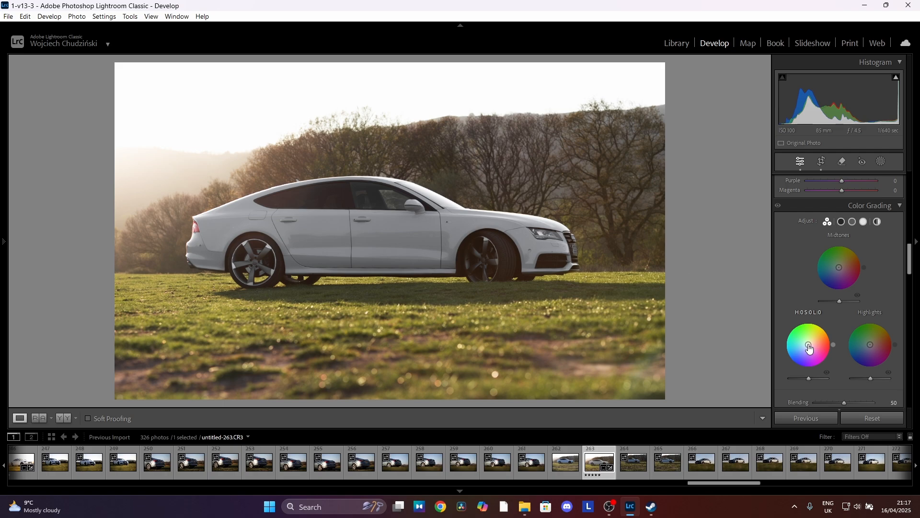
drag(829, 346, 811, 341)
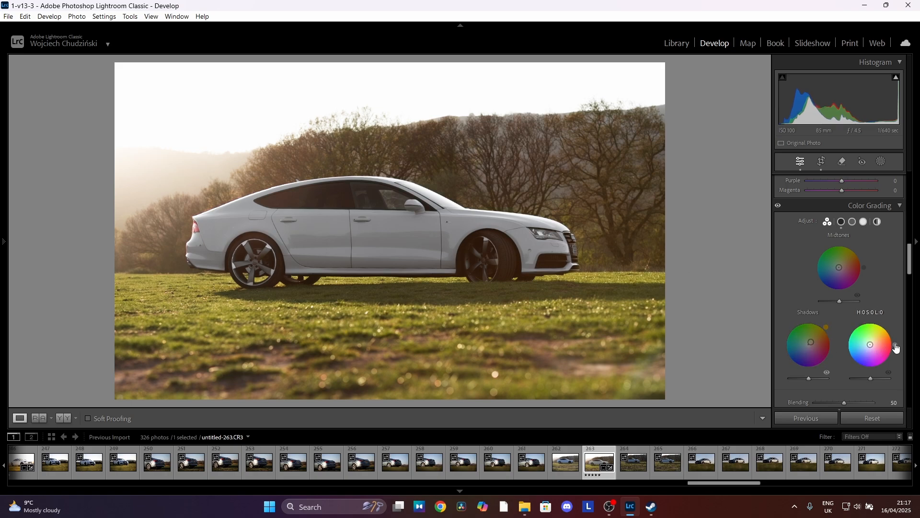
- Tint the highlights warm orange with hue 35 and saturation 18 in Color Grading, and set Blending to 71
drag(895, 345, 889, 329)
drag(870, 346, 874, 343)
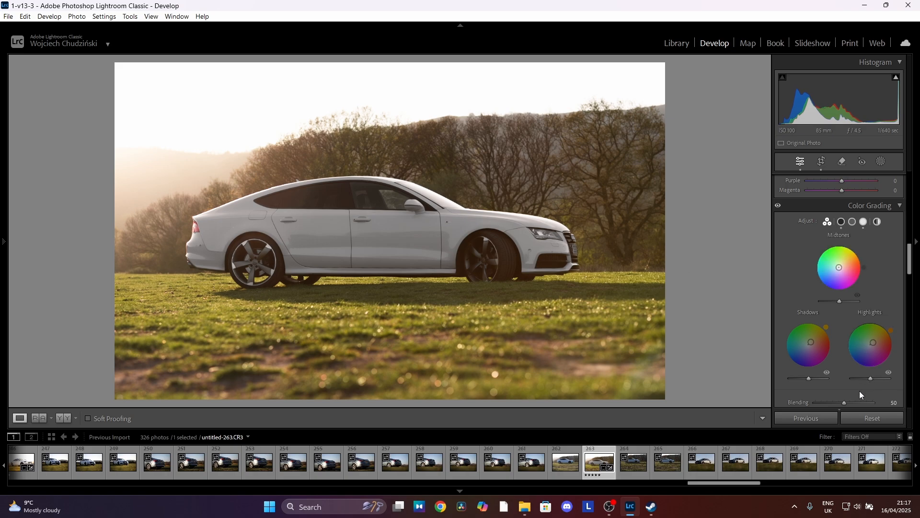
scroll(869, 341, down, 2)
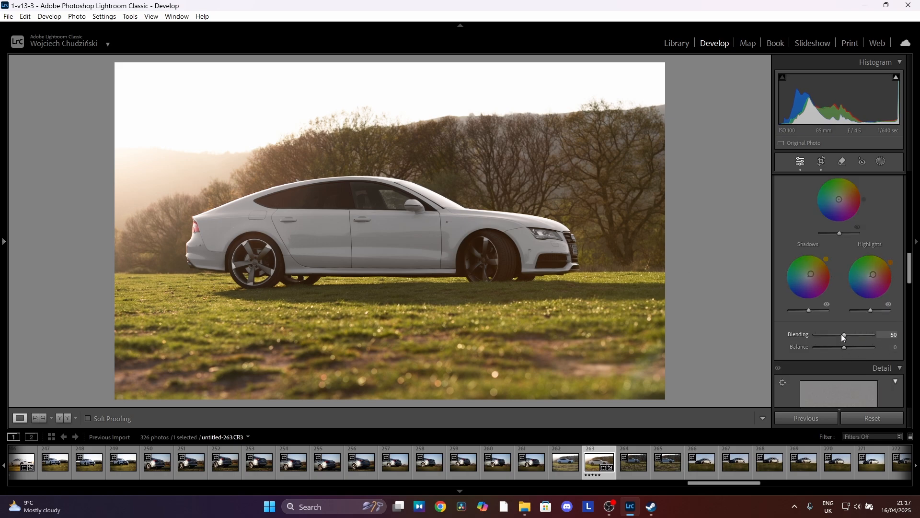
mouse_move(854, 336)
mouse_down()
mouse_move(881, 342)
mouse_move(855, 340)
mouse_up()
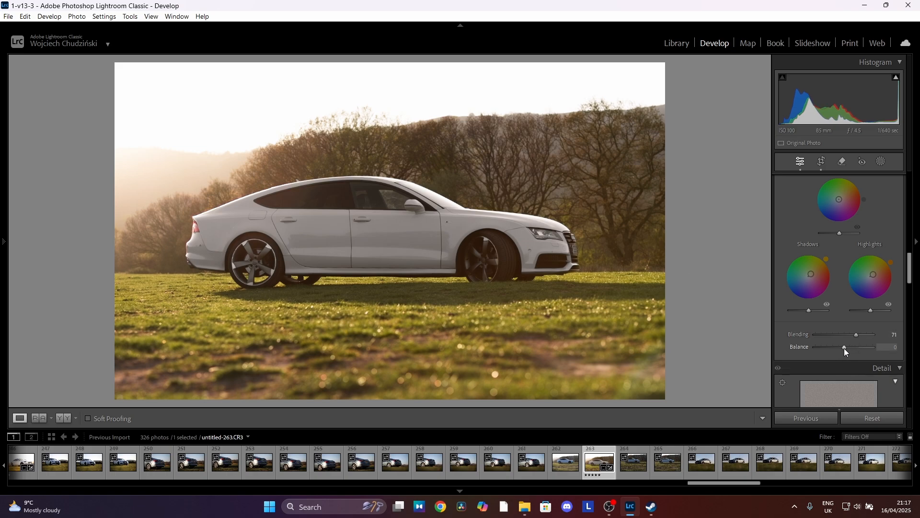
mouse_move(845, 351)
mouse_down()
mouse_move(885, 352)
mouse_move(778, 347)
mouse_move(844, 367)
mouse_move(833, 364)
mouse_up()
double_click(799, 349)
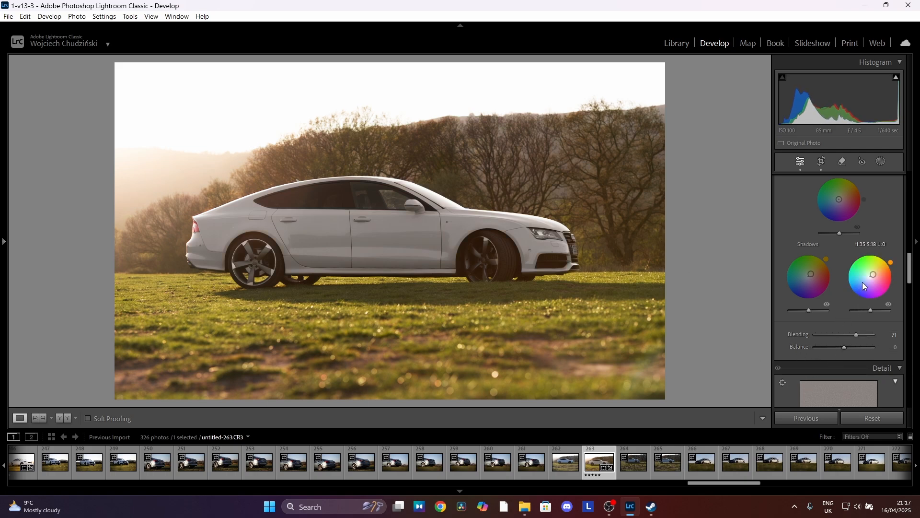
- Set the sharpening Masking to 73 in the Detail settings
scroll(874, 276, down, 5)
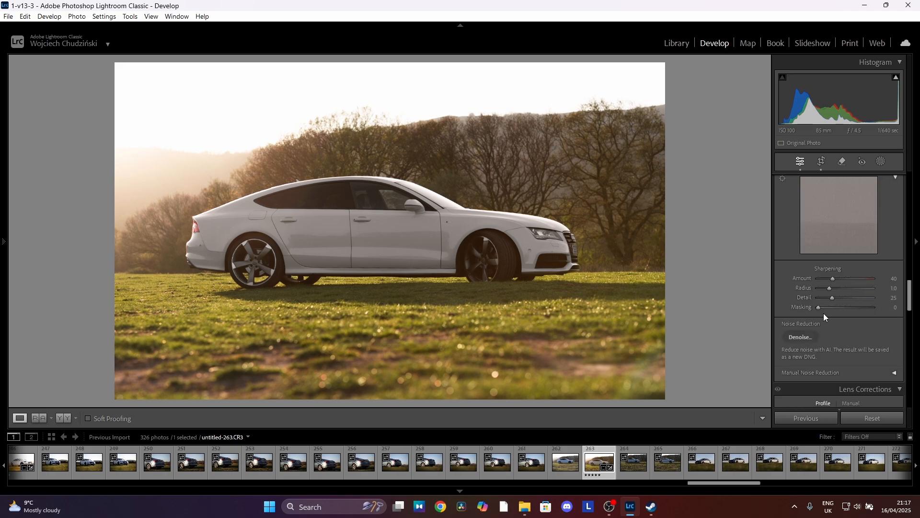
drag(818, 308, 858, 307)
scroll(850, 329, down, 2)
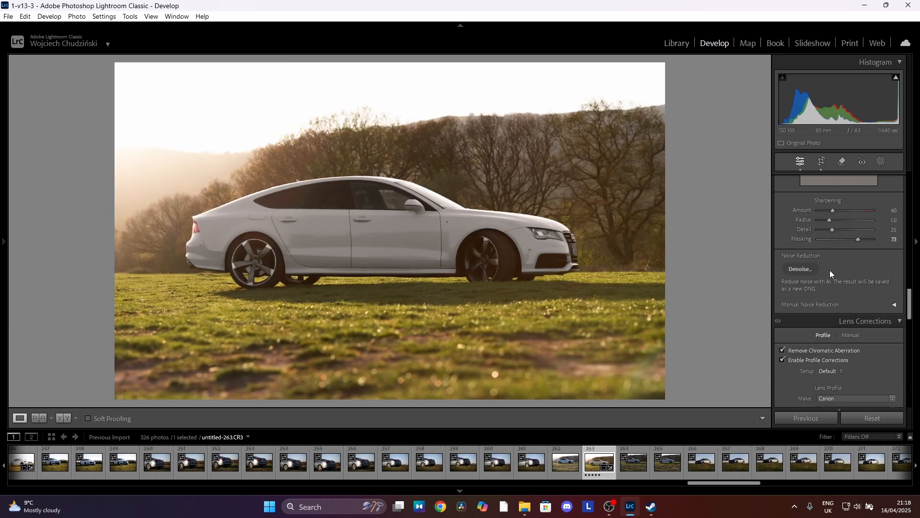
- Fine-tune the Calibration shadow tint around neutral and slightly raise the Blue Primary saturation
scroll(830, 270, down, 4)
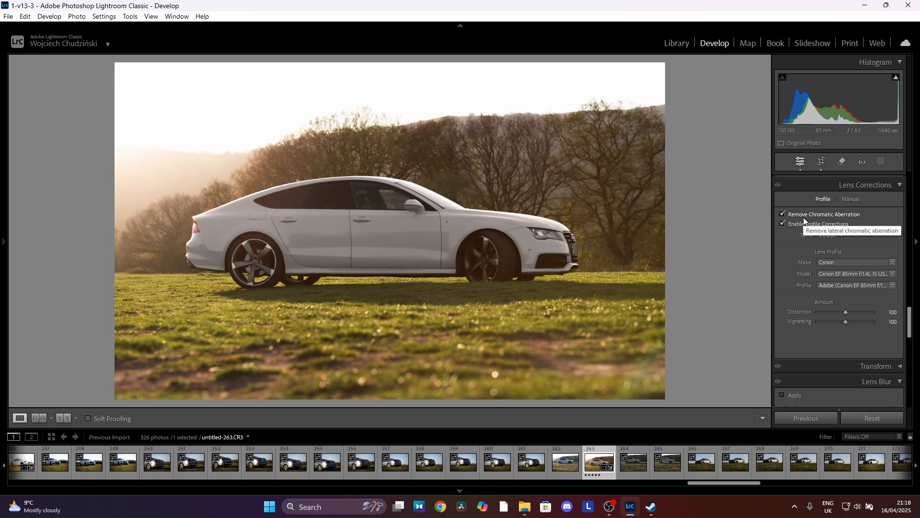
scroll(845, 244, down, 4)
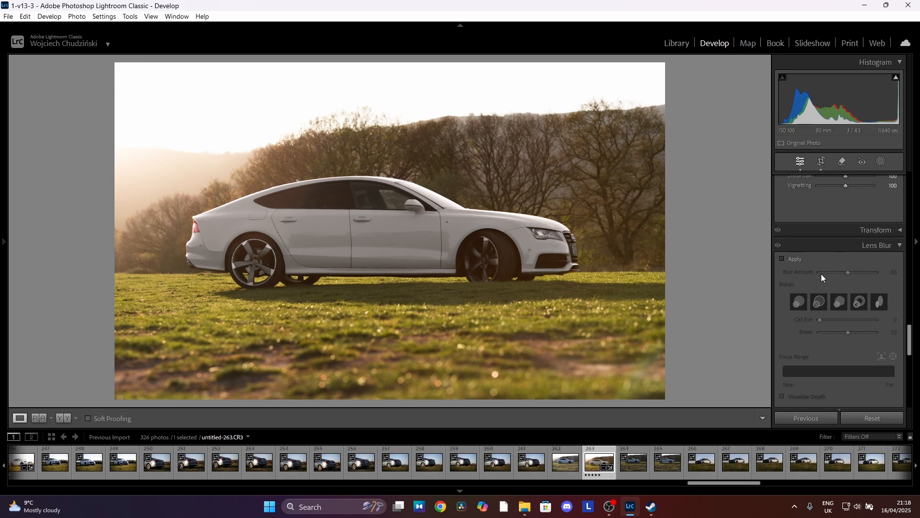
scroll(843, 276, down, 6)
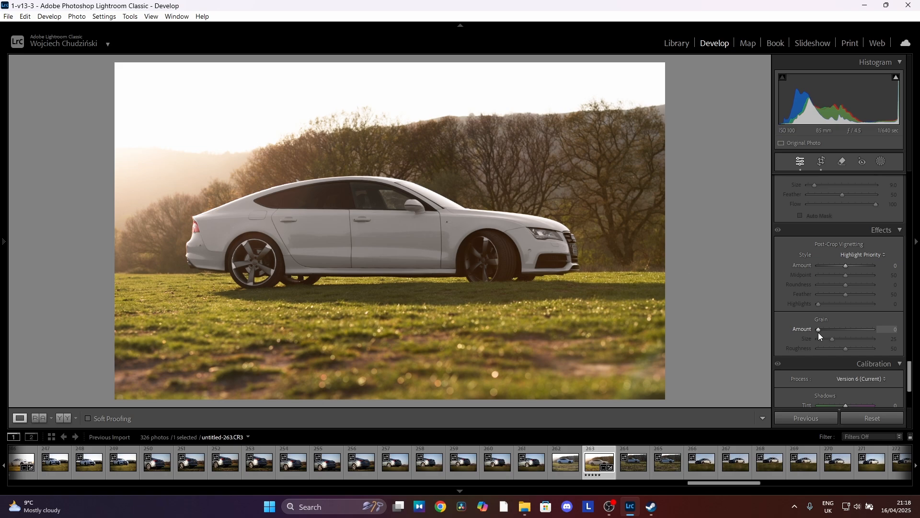
scroll(862, 293, down, 3)
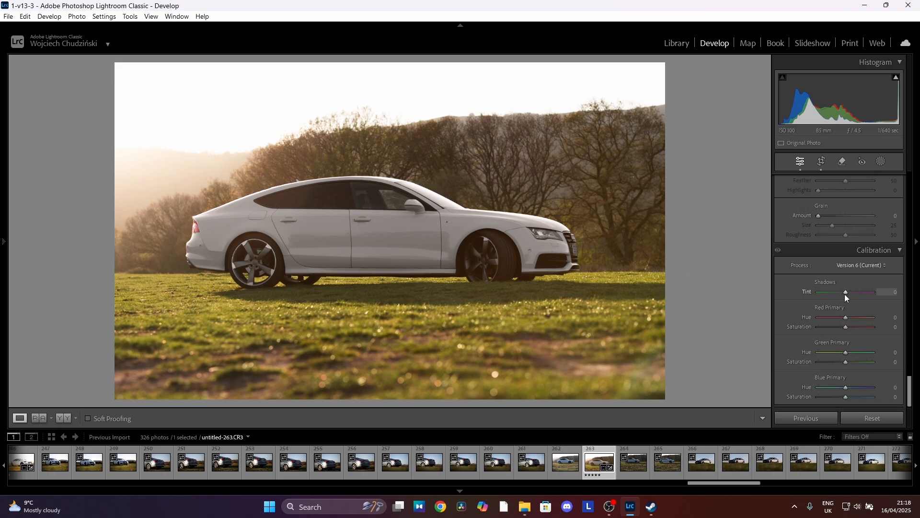
drag(845, 292, 848, 291)
mouse_move(846, 291)
mouse_down()
mouse_move(837, 292)
mouse_move(846, 292)
mouse_up()
drag(848, 292, 845, 292)
mouse_move(846, 398)
mouse_down()
mouse_move(890, 400)
mouse_move(812, 395)
mouse_move(889, 400)
mouse_move(841, 398)
mouse_move(851, 398)
mouse_up()
mouse_move(850, 397)
mouse_down()
mouse_move(833, 395)
mouse_move(859, 398)
mouse_move(851, 398)
mouse_up()
- Warm the photo's overall white balance temperature slightly in the Basic adjustments
scroll(858, 345, up, 10)
scroll(869, 351, up, 15)
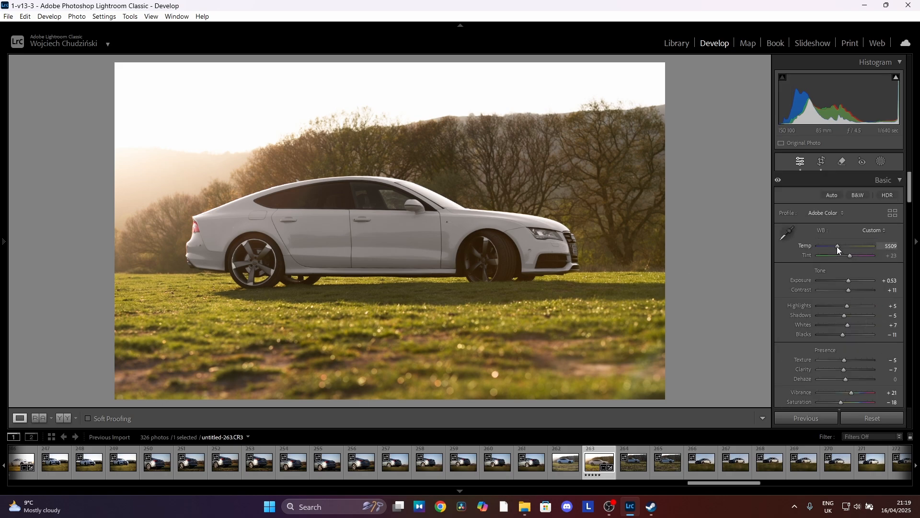
drag(837, 246, 839, 246)
- Mask the car as subject and set Exposure 0.28, Contrast, Highlights and Shadows 11, and Blacks −11
click(882, 161)
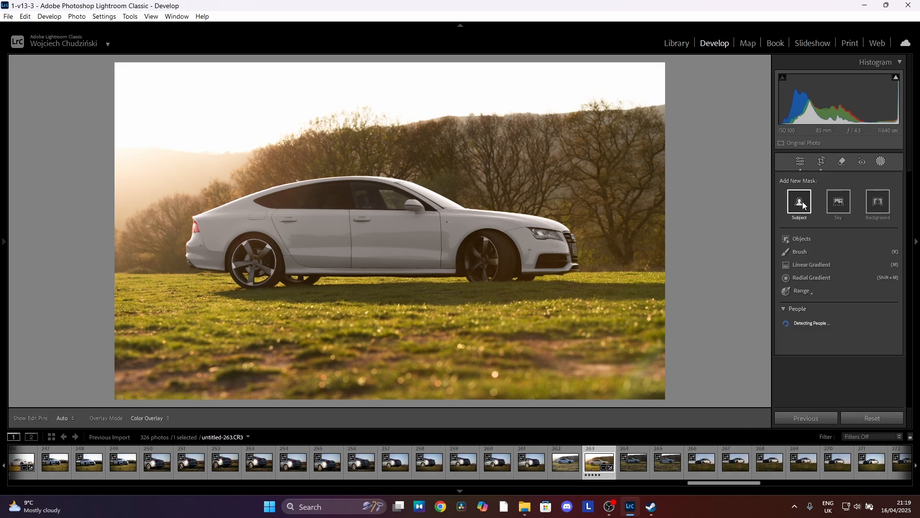
click(798, 207)
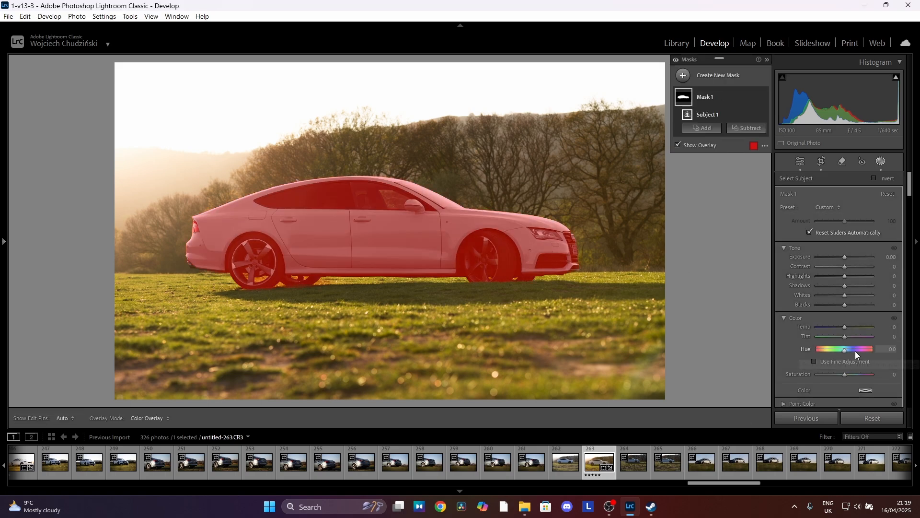
drag(844, 257, 848, 267)
drag(848, 309, 850, 279)
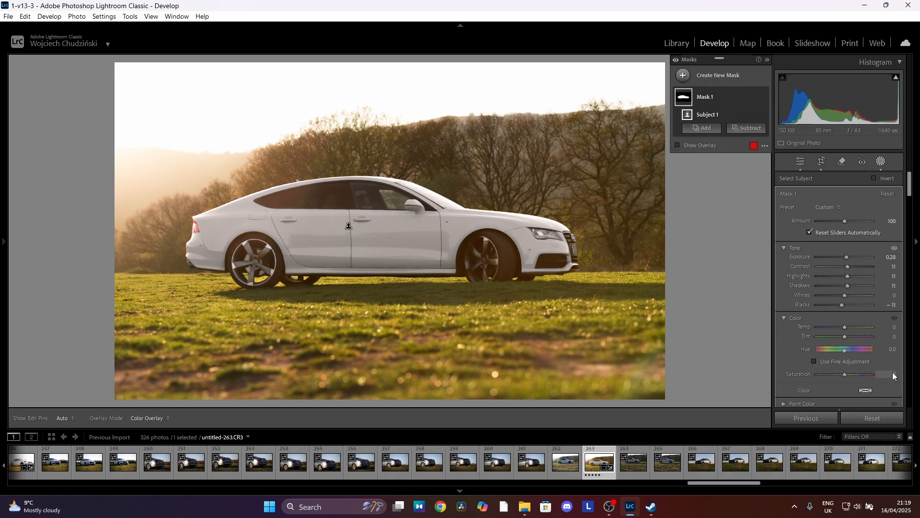
- Add a large radial gradient mask over the sunlit sky behind the car's rear, with Exposure 0.56 and Temp 23
click(719, 77)
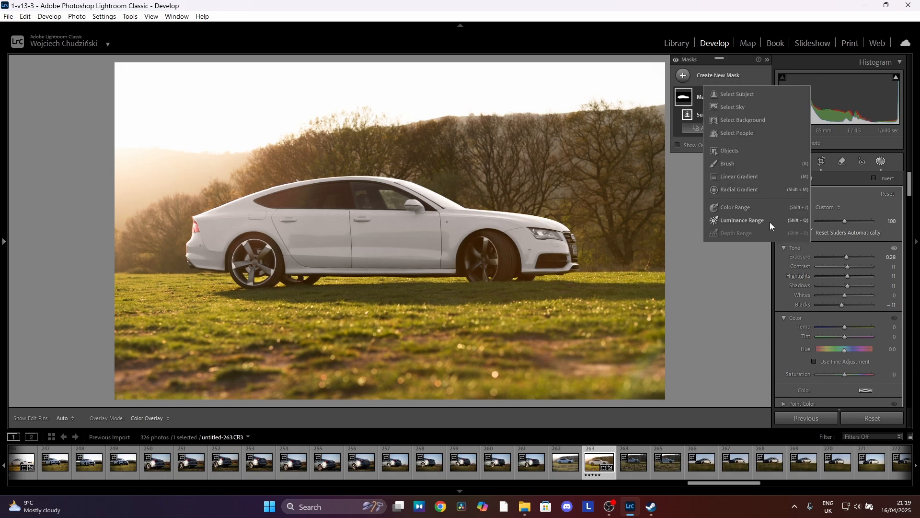
click(738, 190)
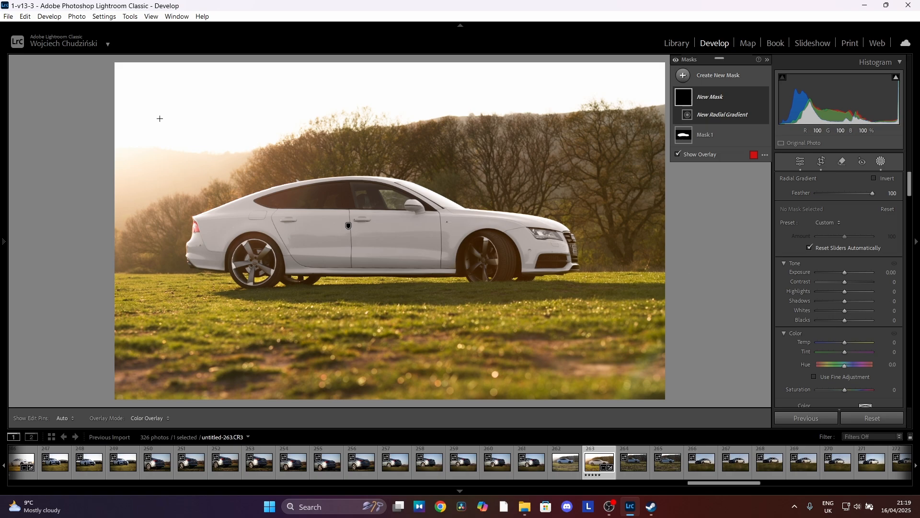
drag(147, 112, 314, 258)
drag(194, 137, 217, 154)
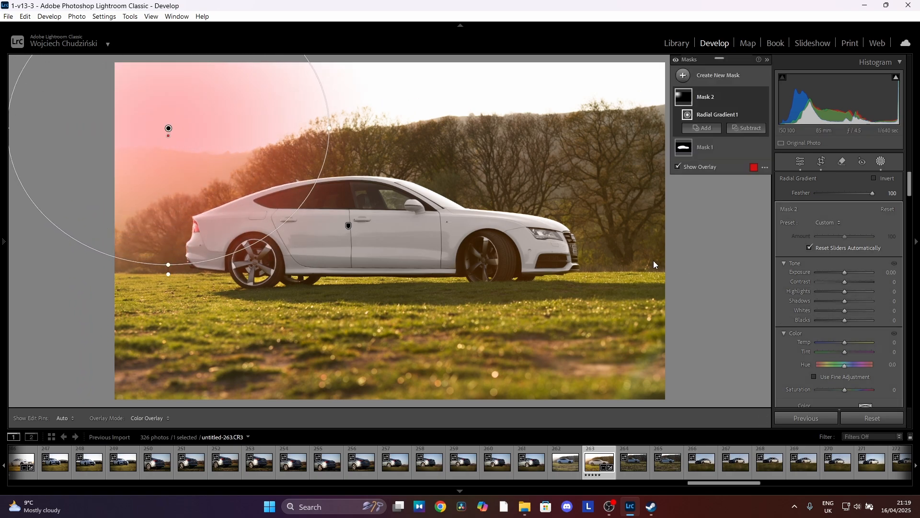
drag(844, 272, 848, 272)
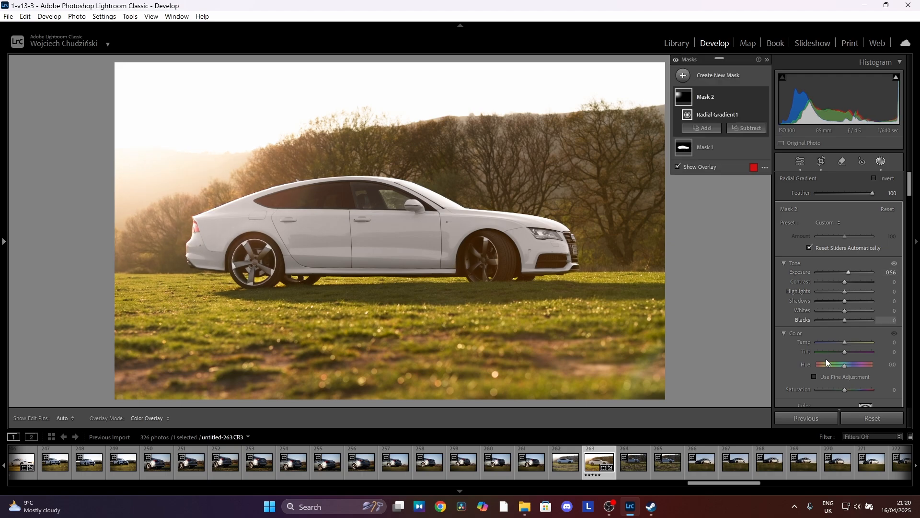
drag(845, 345, 850, 343)
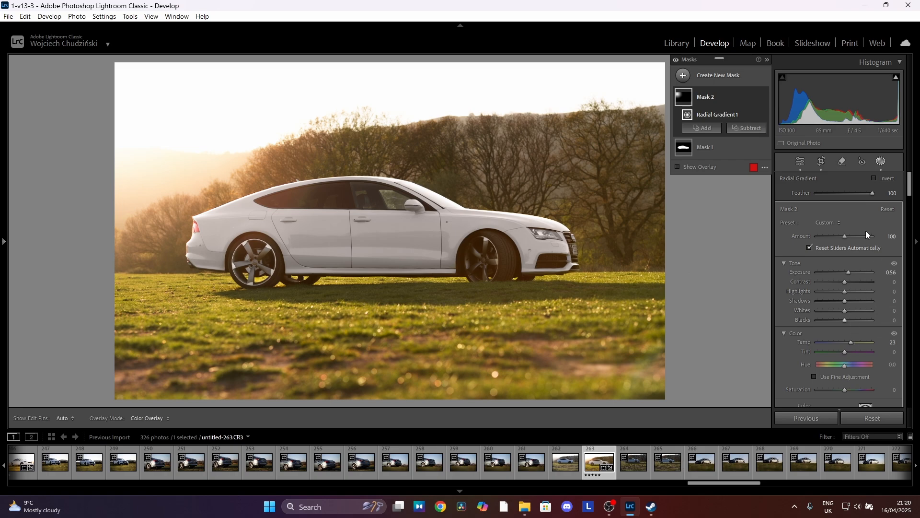
- Add a second overlapping radial gradient mask over the sun glow, with Exposure 0.49 and Temp 23
click(726, 75)
click(728, 192)
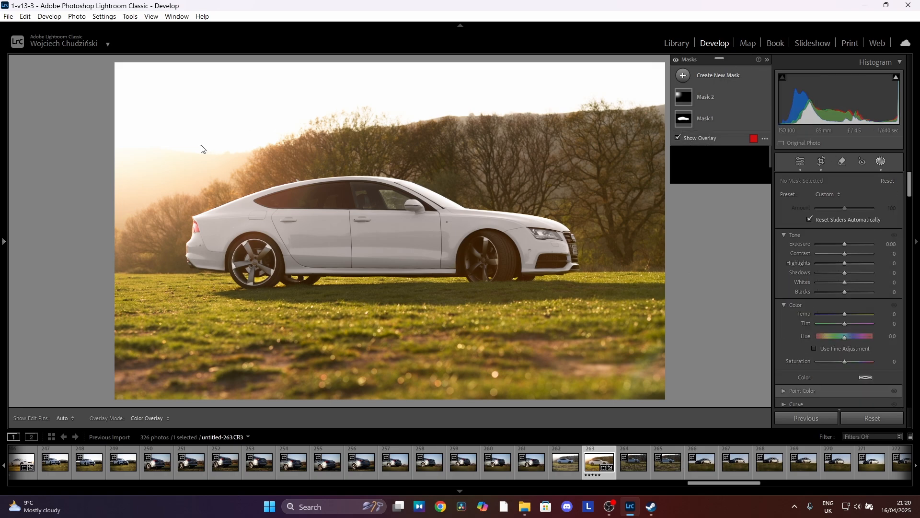
drag(168, 127, 329, 266)
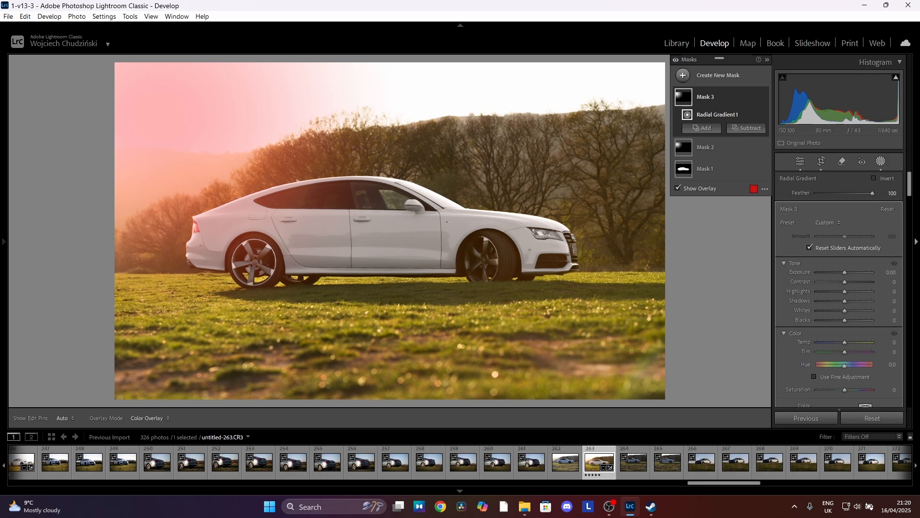
drag(844, 273, 848, 272)
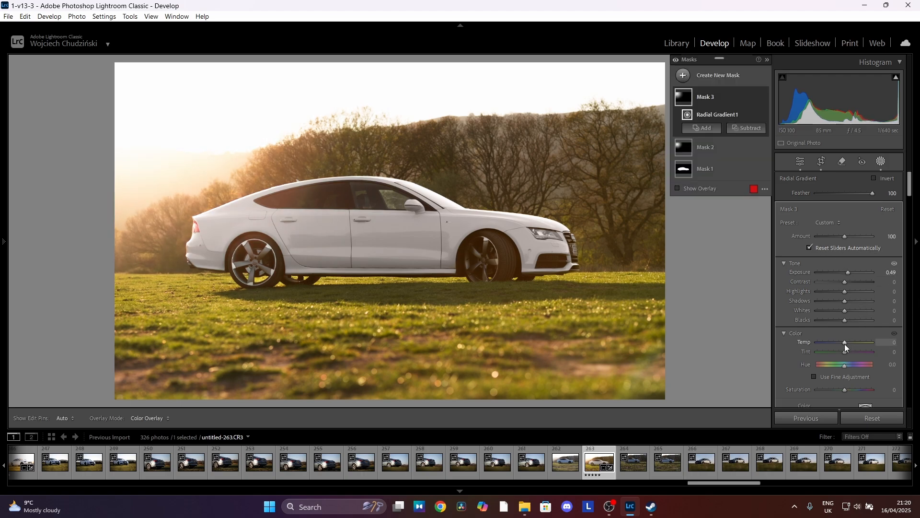
drag(843, 344, 850, 345)
- Paint a new brush mask with size 30 and flow 28 over the car's rear, roofline and the trees behind it
click(717, 75)
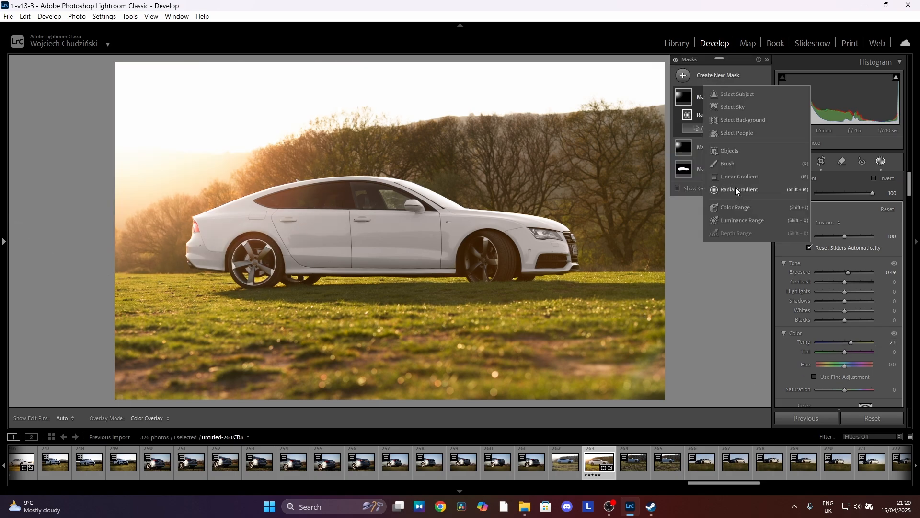
click(727, 163)
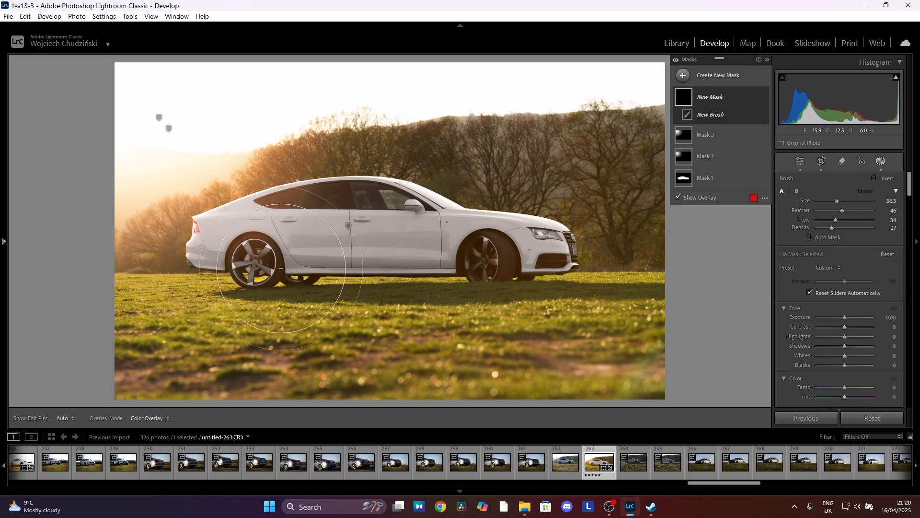
scroll(282, 269, down, 5)
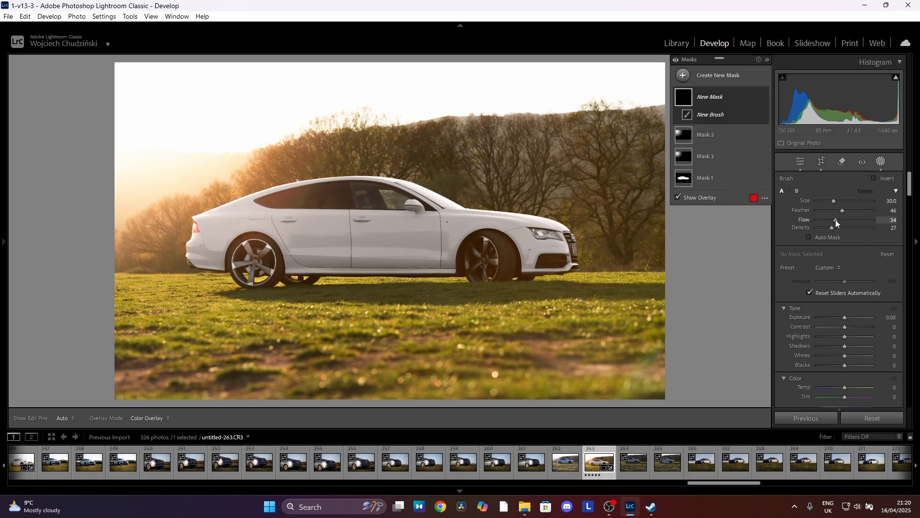
drag(836, 220, 833, 220)
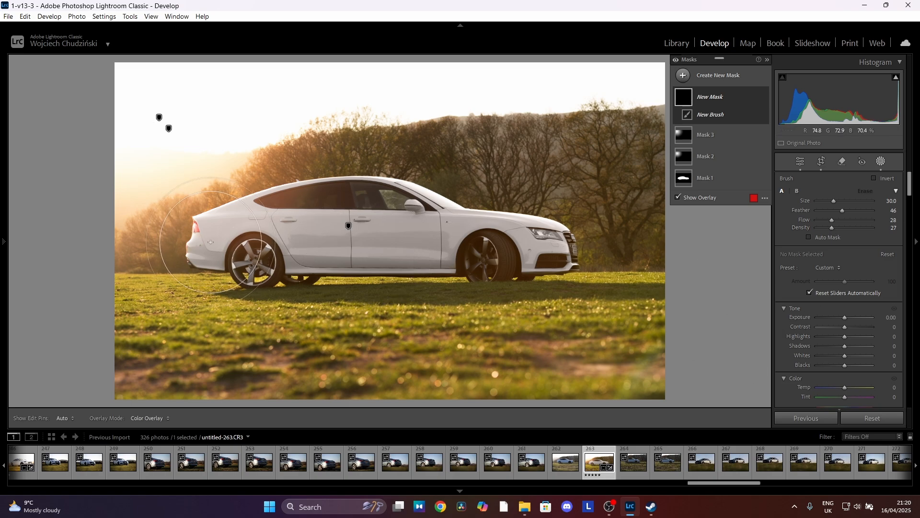
drag(199, 242, 386, 167)
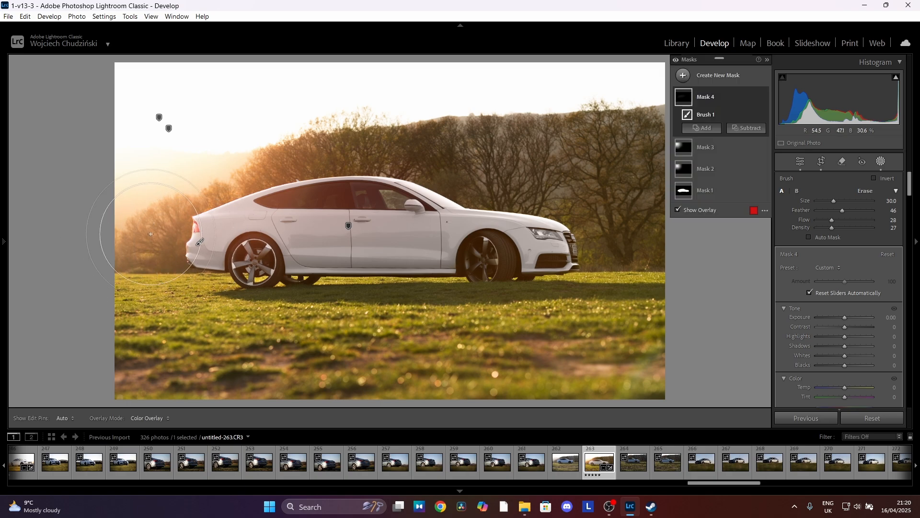
mouse_move(206, 216)
mouse_down()
mouse_move(309, 189)
mouse_move(293, 191)
mouse_up()
mouse_move(314, 152)
mouse_down()
mouse_move(482, 127)
mouse_move(391, 137)
mouse_up()
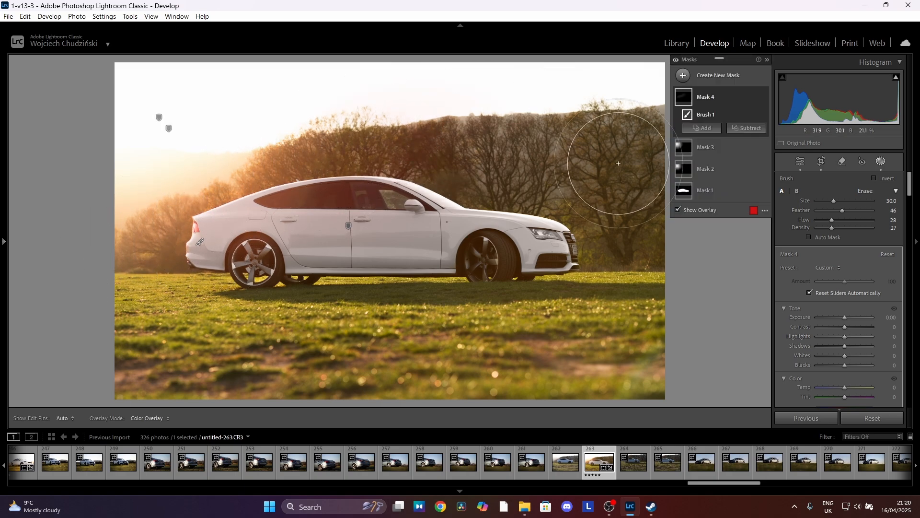
- Set the brush mask's Exposure to 1.97 and Dehaze to −40, and leave masking
click(845, 319)
mouse_move(845, 319)
mouse_down()
mouse_move(875, 321)
mouse_move(841, 319)
mouse_move(859, 323)
mouse_up()
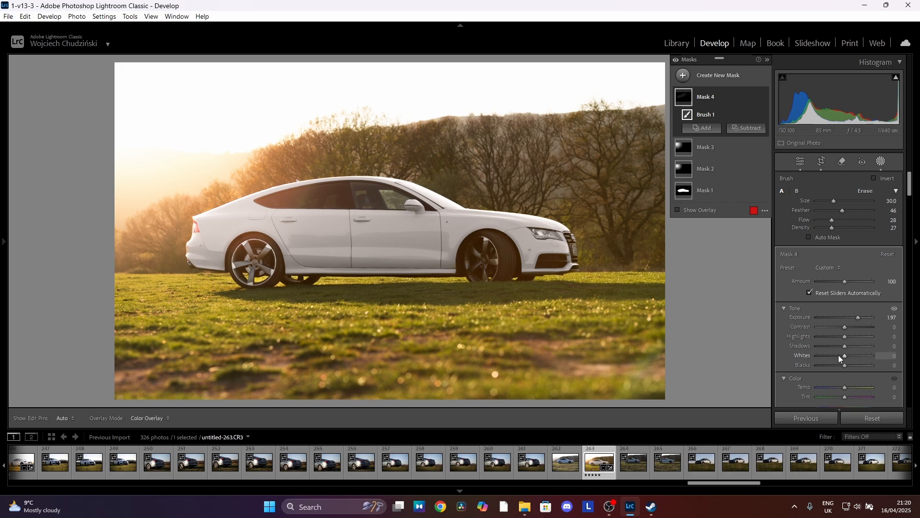
scroll(833, 268, down, 3)
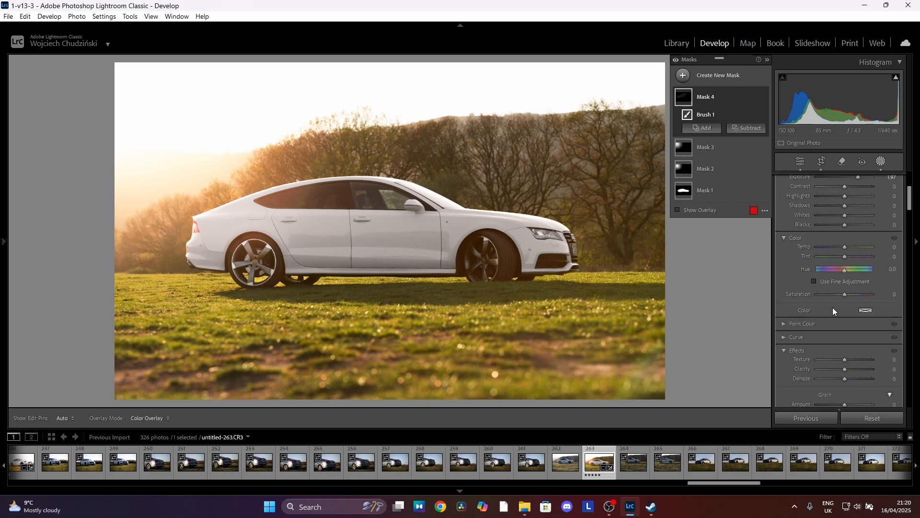
drag(843, 379, 835, 384)
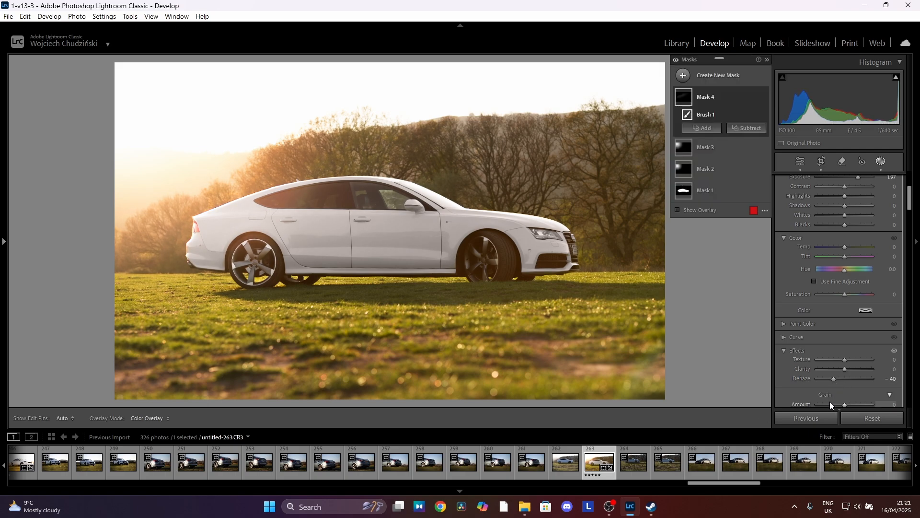
key(shift+w)
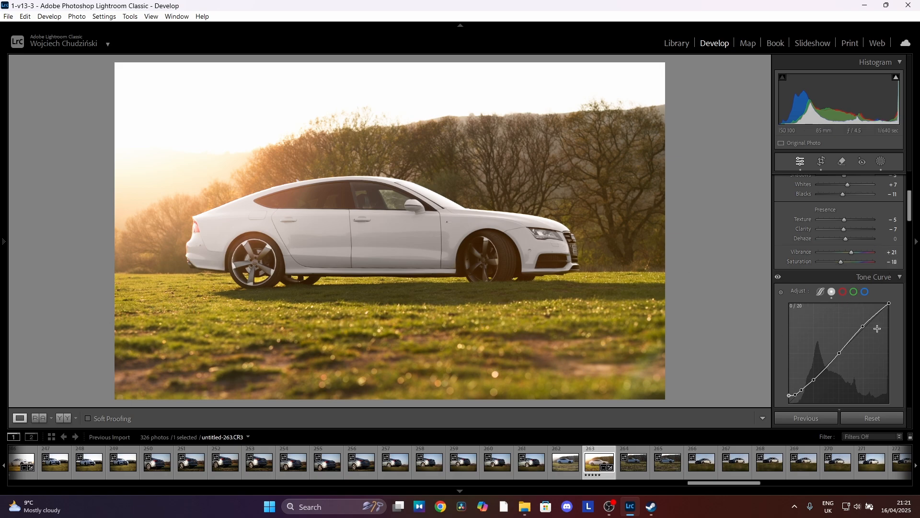
- Shift the Yellow hue further towards green in the Color Mixer and set the luminance of Orange to +2 and Yellow to −13
scroll(866, 322, up, 2)
scroll(866, 321, down, 4)
scroll(867, 320, down, 5)
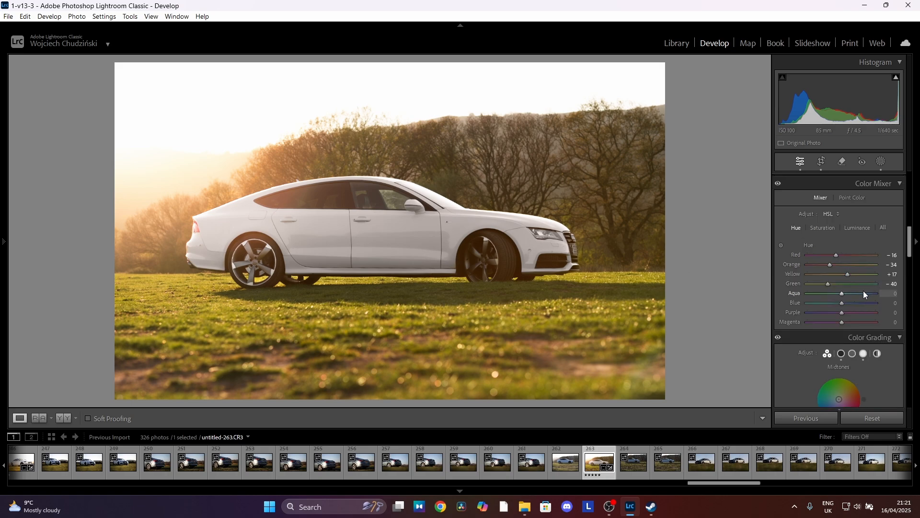
click(823, 226)
click(796, 228)
drag(846, 275, 856, 275)
drag(855, 274, 857, 275)
click(857, 227)
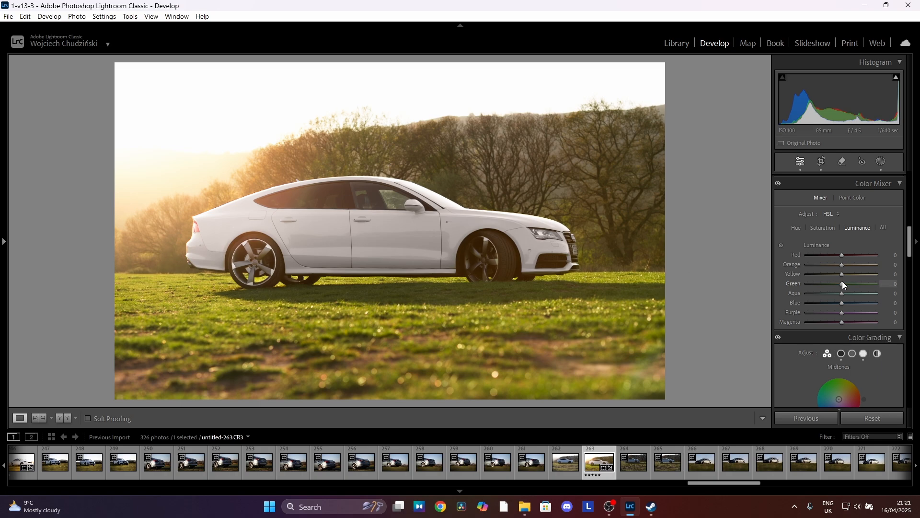
mouse_move(842, 284)
mouse_down()
mouse_move(797, 292)
mouse_move(842, 295)
mouse_move(837, 274)
mouse_move(821, 274)
mouse_move(876, 268)
mouse_move(843, 269)
mouse_up()
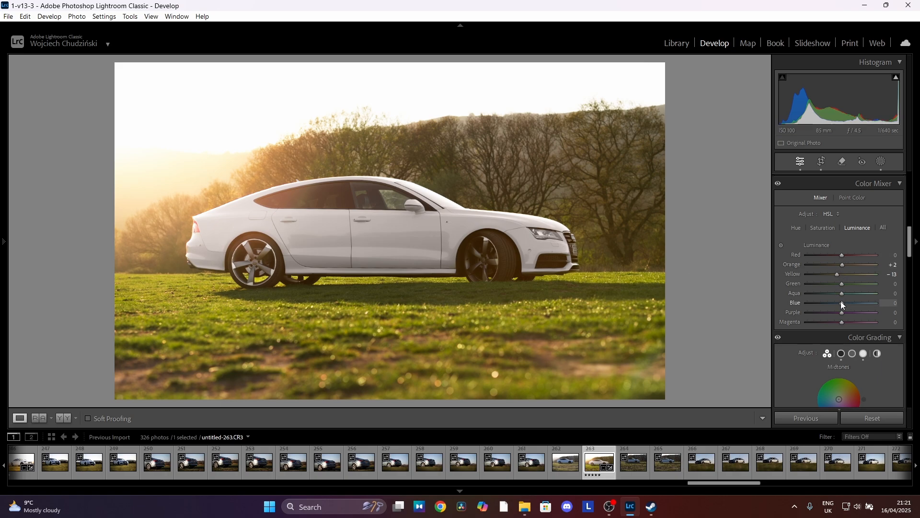
- Raise the Blue luminance in the Color Mixer and fine-tune the Orange hue
drag(842, 304, 858, 306)
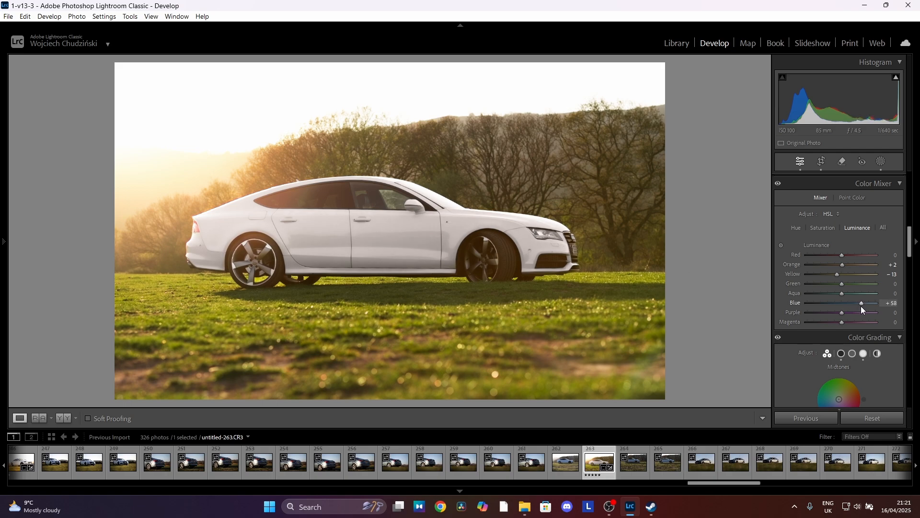
click(795, 227)
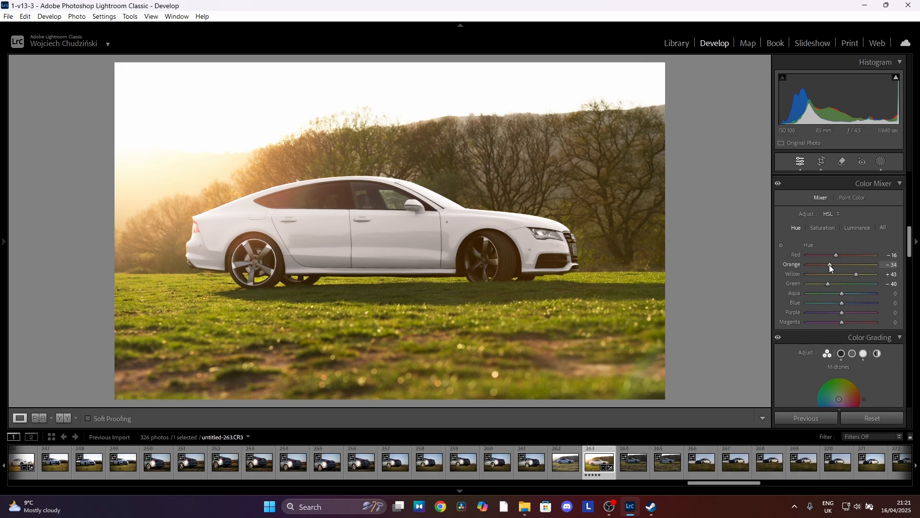
mouse_move(830, 266)
mouse_down()
mouse_move(854, 269)
mouse_move(831, 270)
mouse_up()
- Add a linear gradient mask rising from the photo's lower edge over the foreground grass and set its Exposure to −0.42
scroll(849, 259, up, 10)
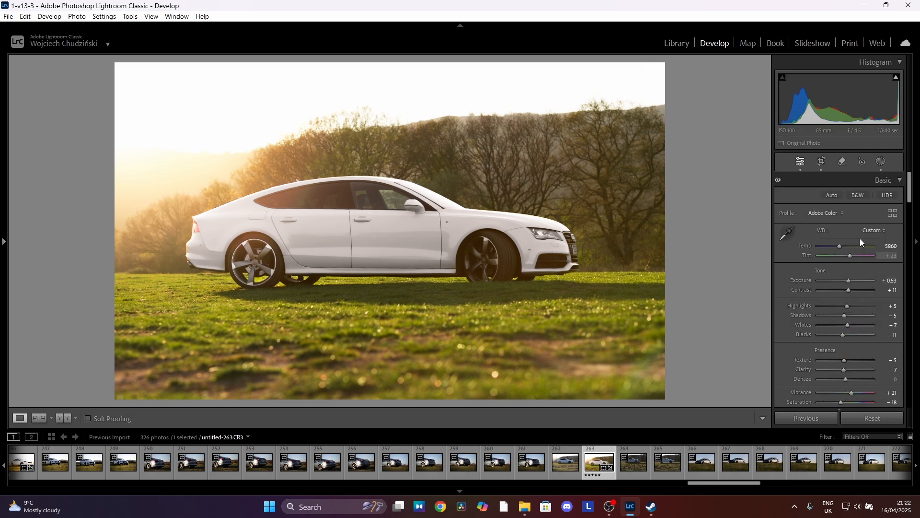
click(882, 161)
click(719, 76)
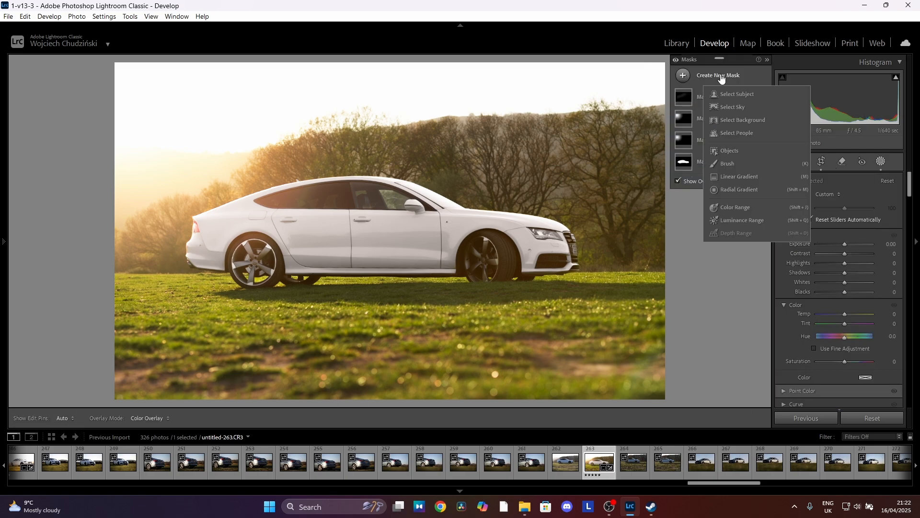
click(747, 177)
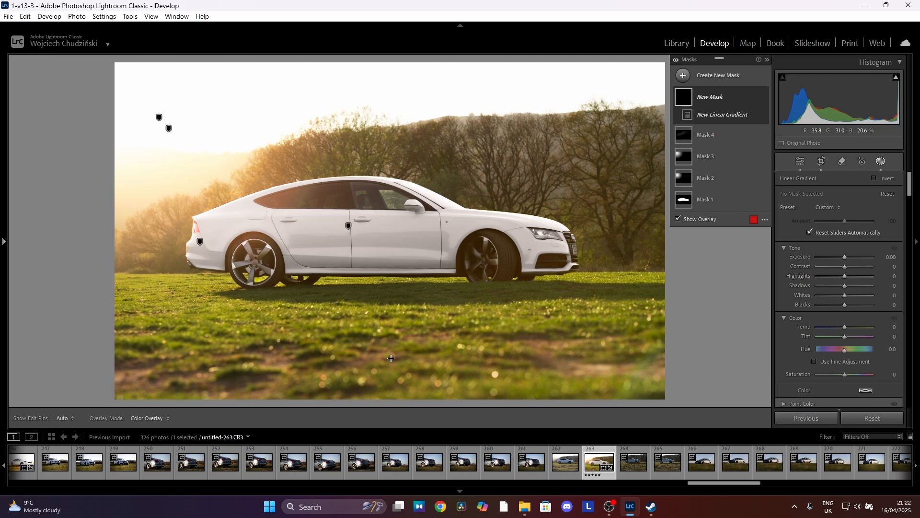
drag(391, 360, 391, 217)
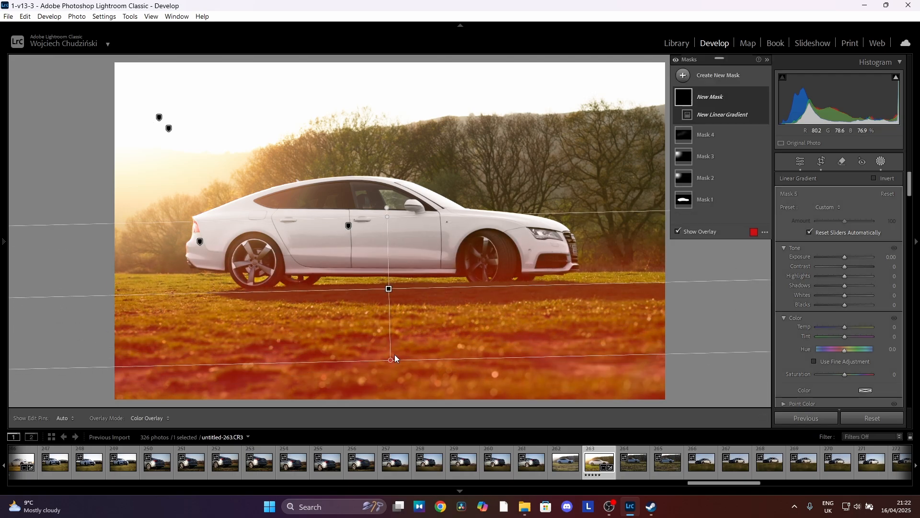
drag(390, 290, 390, 333)
drag(846, 258, 841, 258)
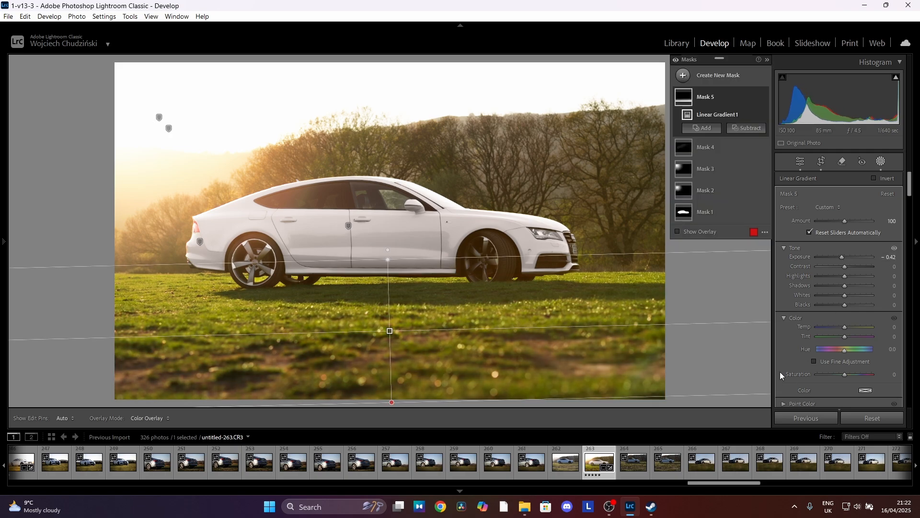
- Paint a new brush mask with size 11 over the car's rear and front wheels and set its Exposure to 0.14
click(720, 77)
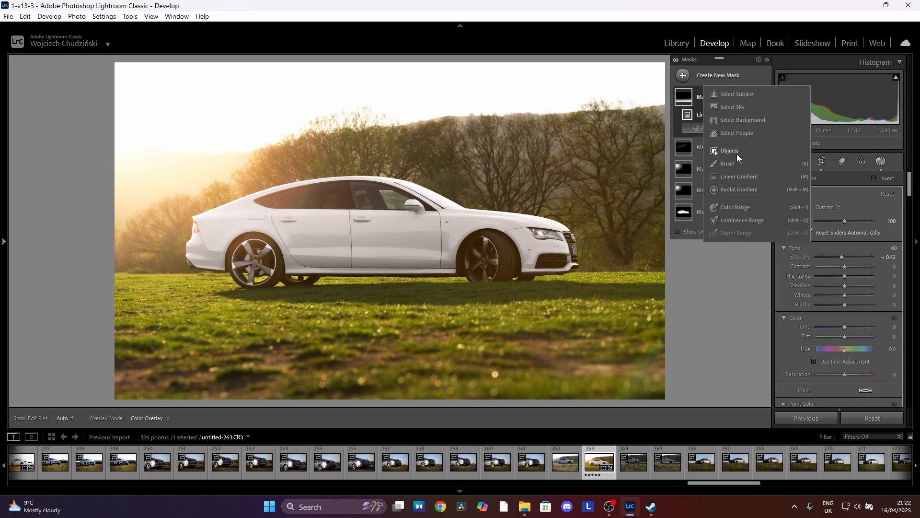
click(728, 163)
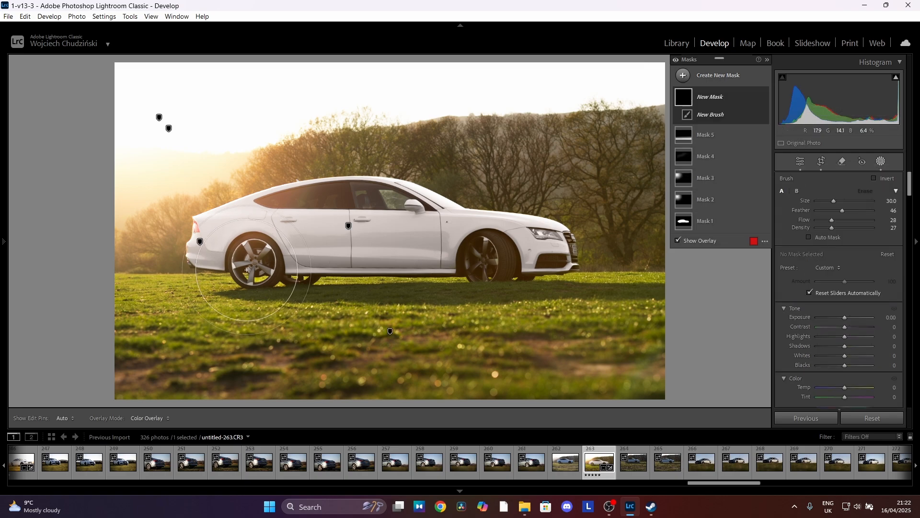
scroll(254, 270, down, 10)
click(254, 261)
scroll(483, 255, down, 2)
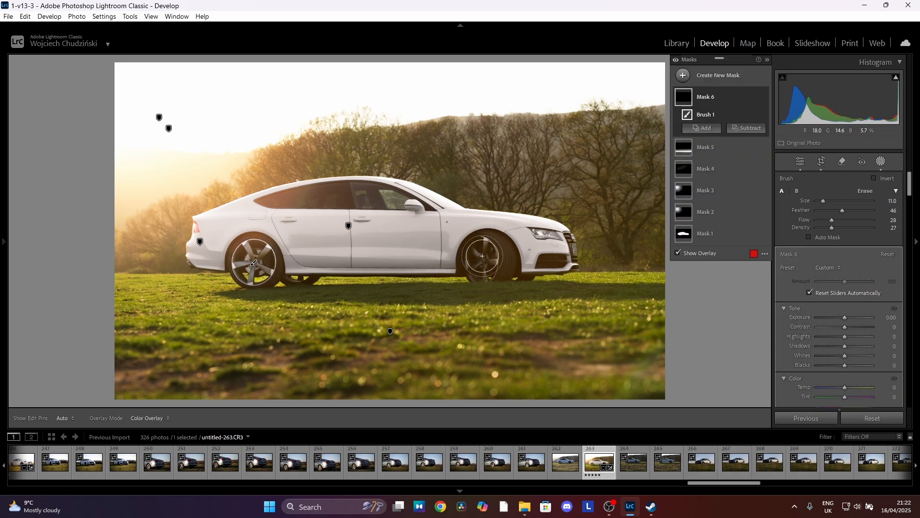
drag(482, 254, 482, 260)
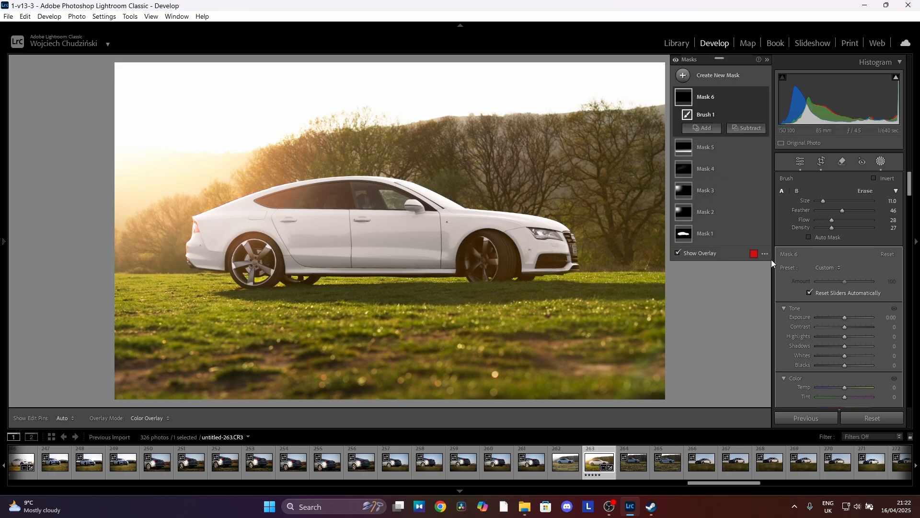
mouse_move(844, 319)
mouse_down()
mouse_move(885, 319)
mouse_move(845, 320)
mouse_up()
- Raise the brush's Flow and Density to 62 and paint over the rear wheel at size 15 and the front wheel at size 14
drag(832, 219, 853, 223)
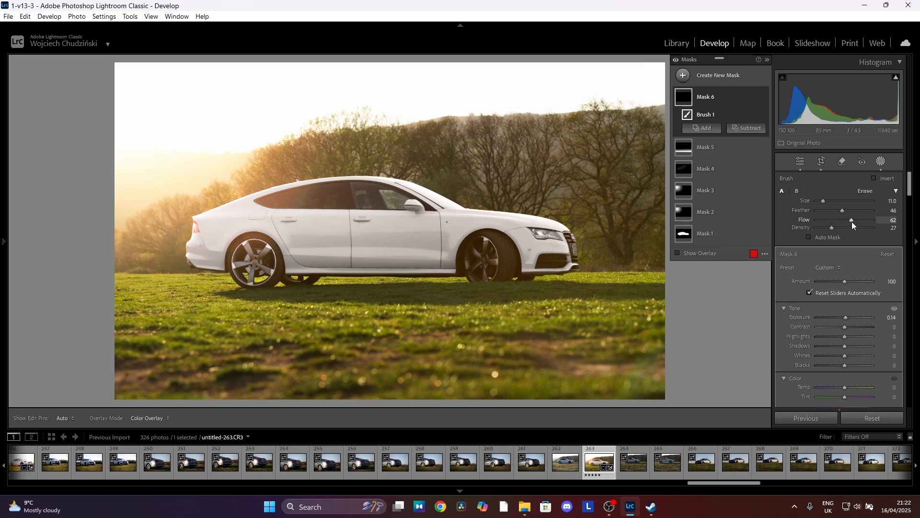
click(852, 227)
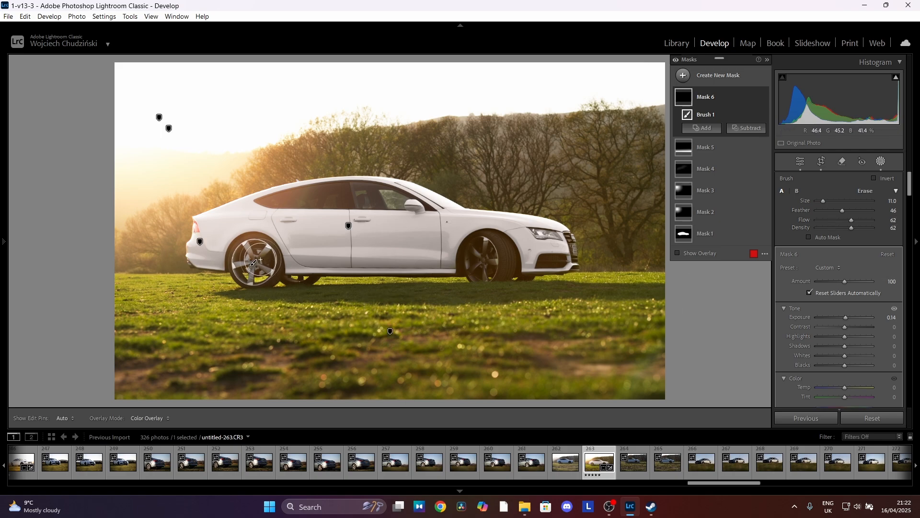
scroll(260, 260, up, 1)
scroll(254, 261, up, 3)
drag(254, 264, 254, 264)
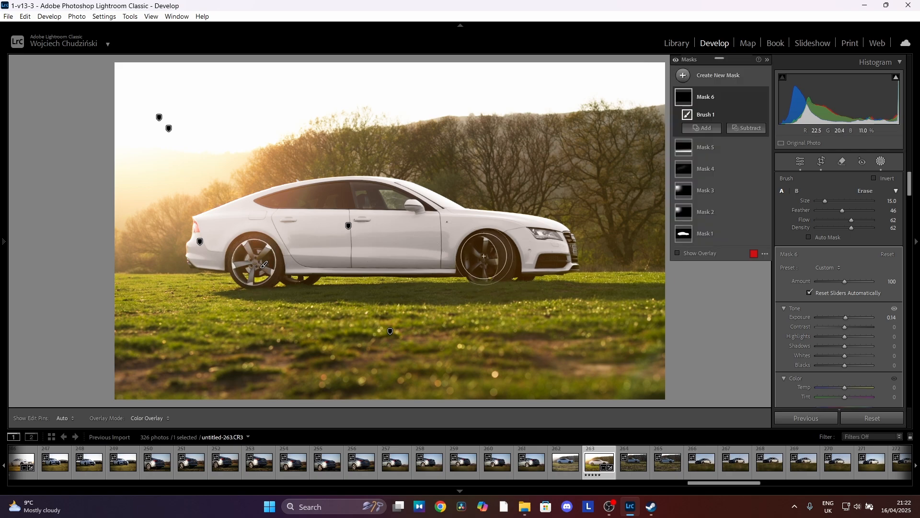
scroll(481, 258, down, 1)
drag(481, 258, 481, 269)
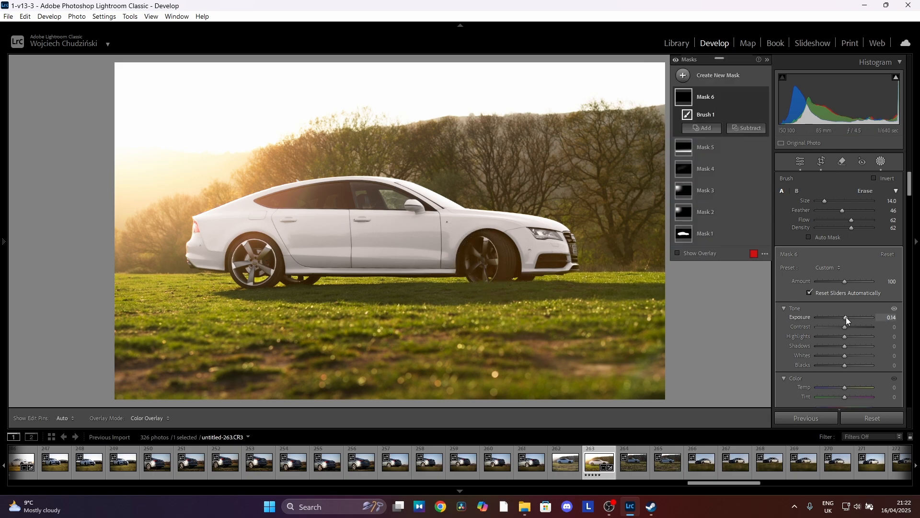
- Set the wheel mask's Exposure to 1.83 and Contrast to 26, and leave masking
drag(846, 318, 859, 319)
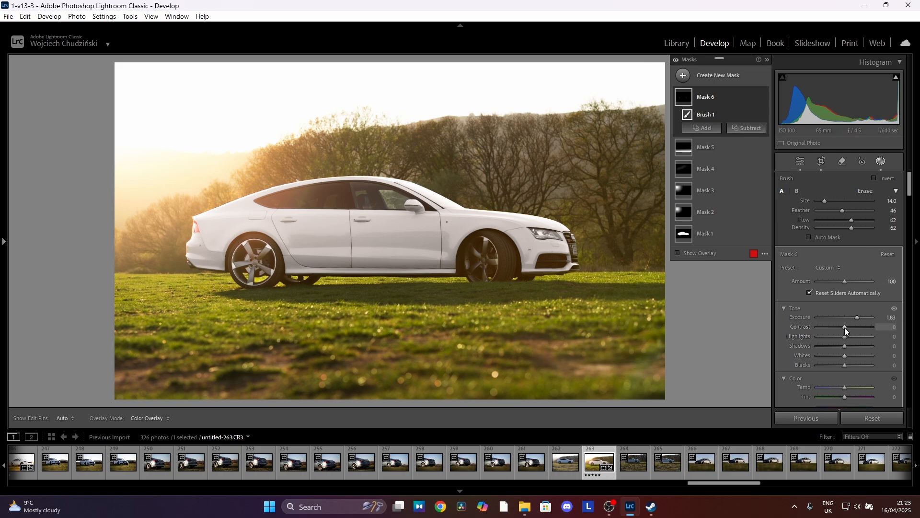
drag(845, 327, 853, 327)
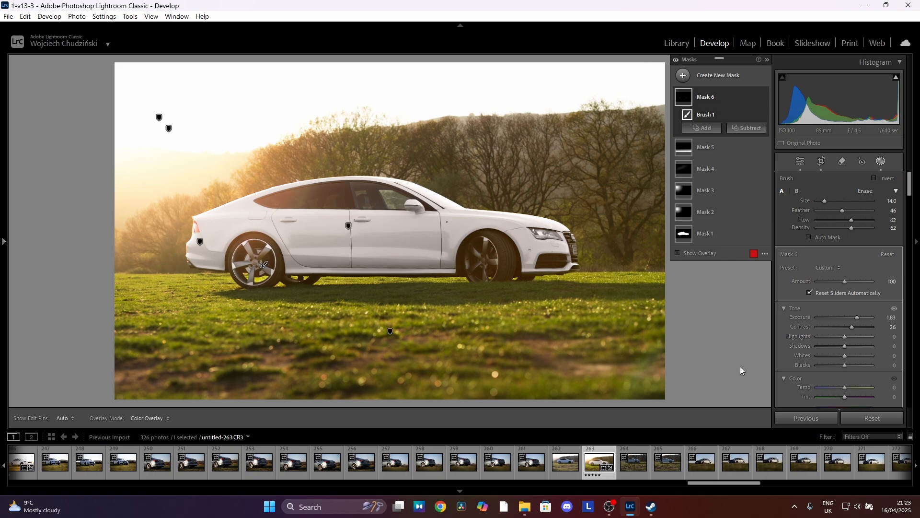
key(shift+w)
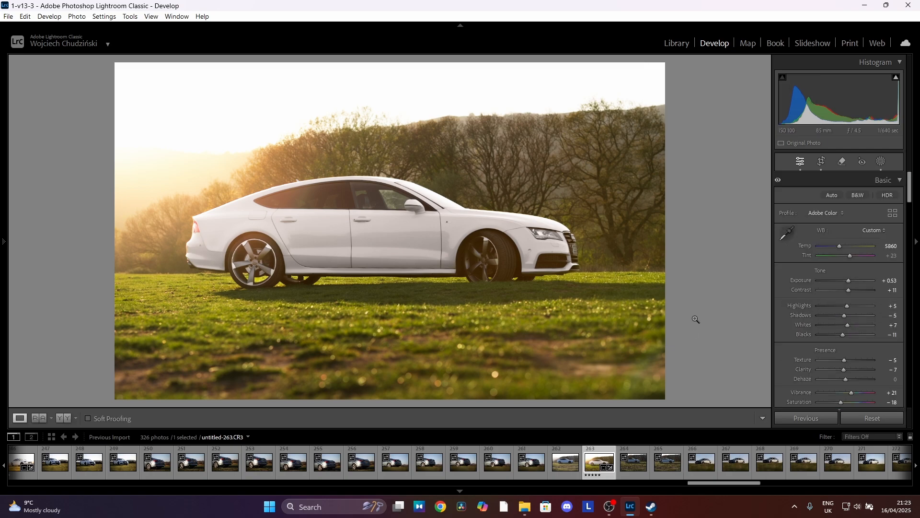
- Add a new subject mask selecting the car and set its Temp to −5
click(881, 162)
click(718, 75)
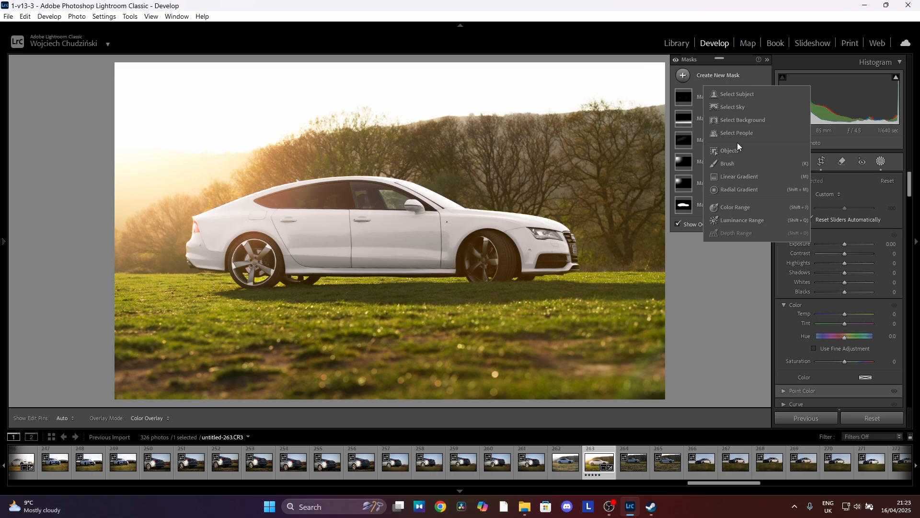
click(732, 95)
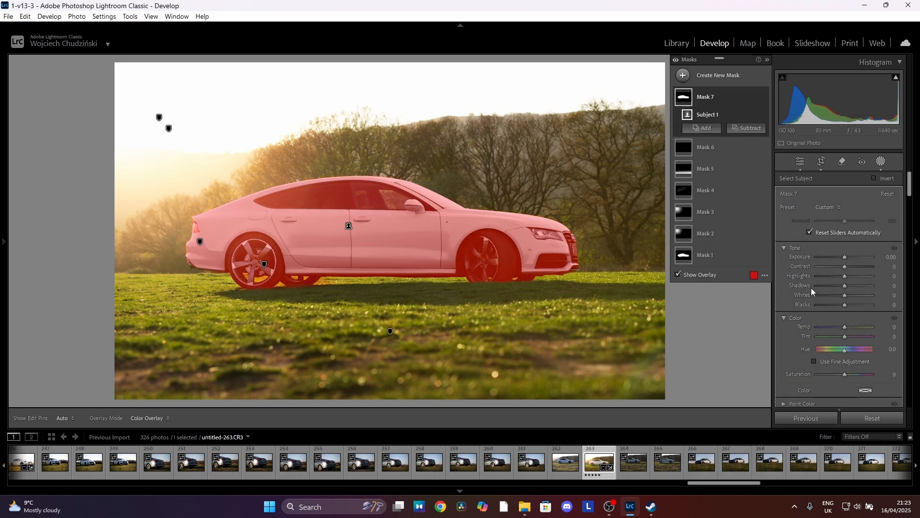
drag(844, 327, 843, 326)
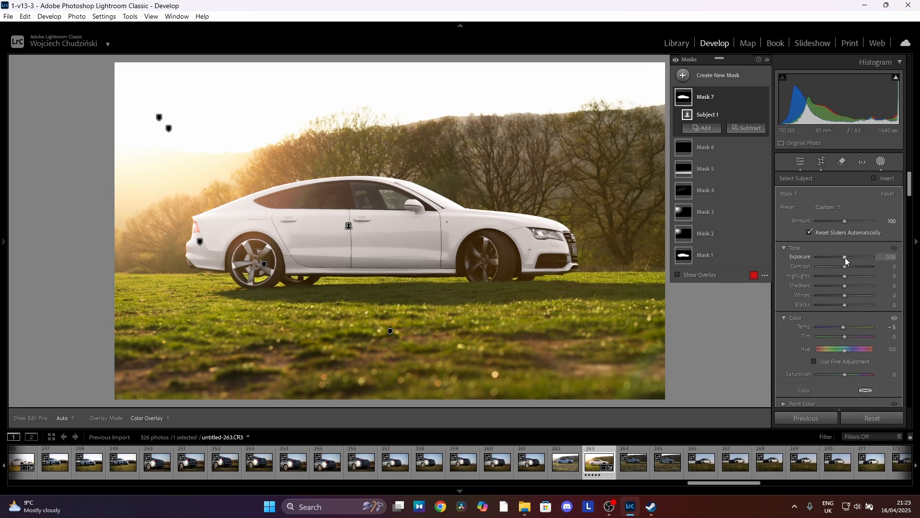
- Set the car mask's Exposure to 0.21, Contrast to 14 and Blacks to −5, fine-tune its Saturation and Whites, and leave masking
drag(849, 268, 846, 267)
drag(846, 305, 842, 304)
drag(845, 258, 845, 257)
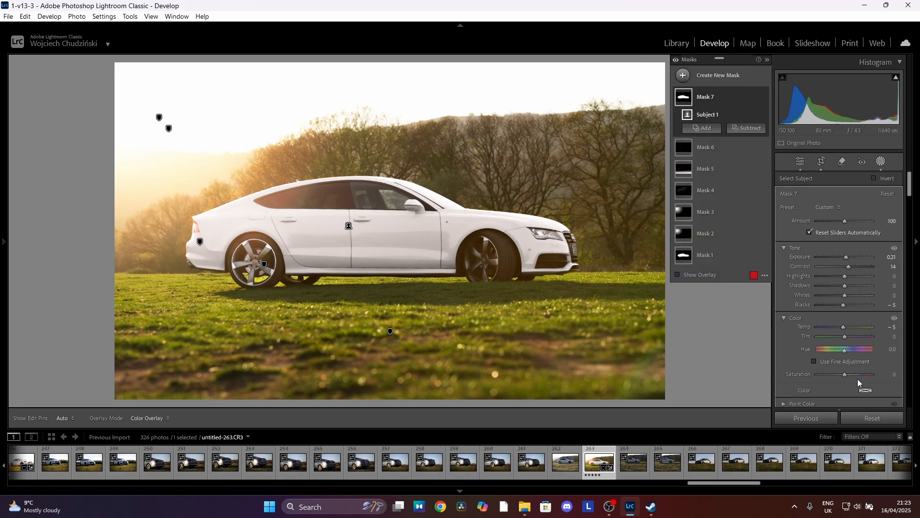
mouse_move(844, 374)
mouse_down()
mouse_move(885, 379)
mouse_move(775, 378)
mouse_move(908, 394)
mouse_move(778, 391)
mouse_move(844, 388)
mouse_up()
drag(846, 295, 847, 295)
click(823, 416)
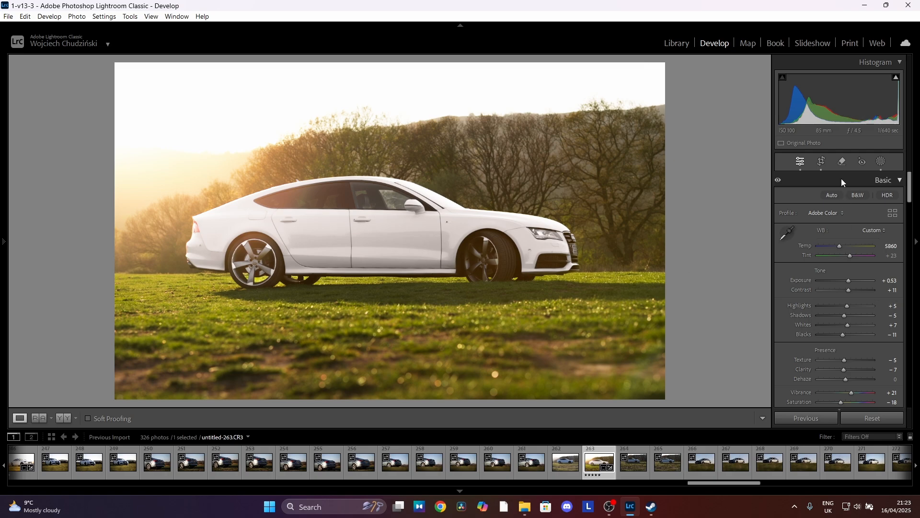
- Add an inverted radial gradient mask centred on the car, set its Exposure to −0.28, and leave masking
click(882, 162)
click(721, 74)
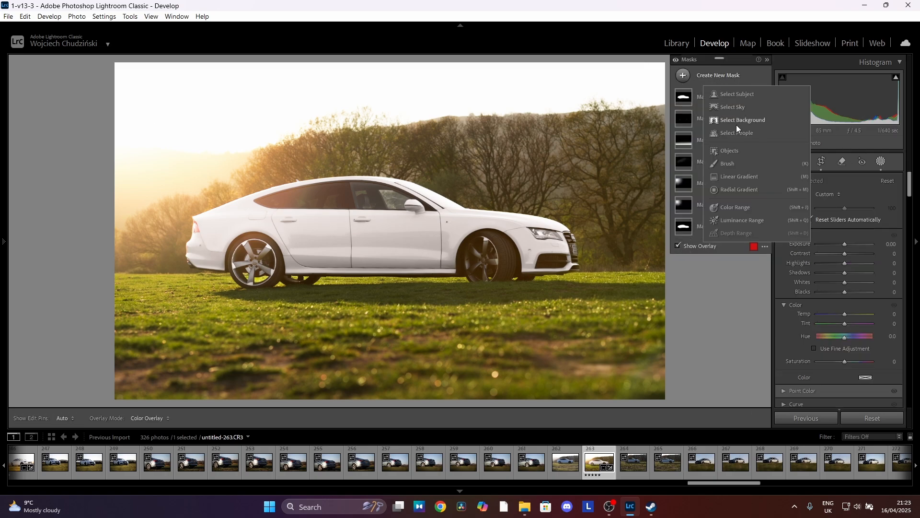
click(746, 190)
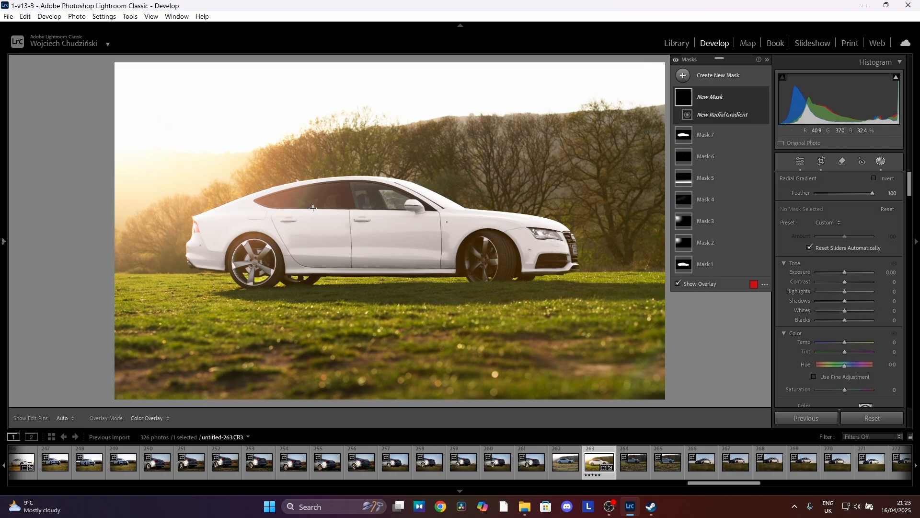
drag(357, 181, 387, 235)
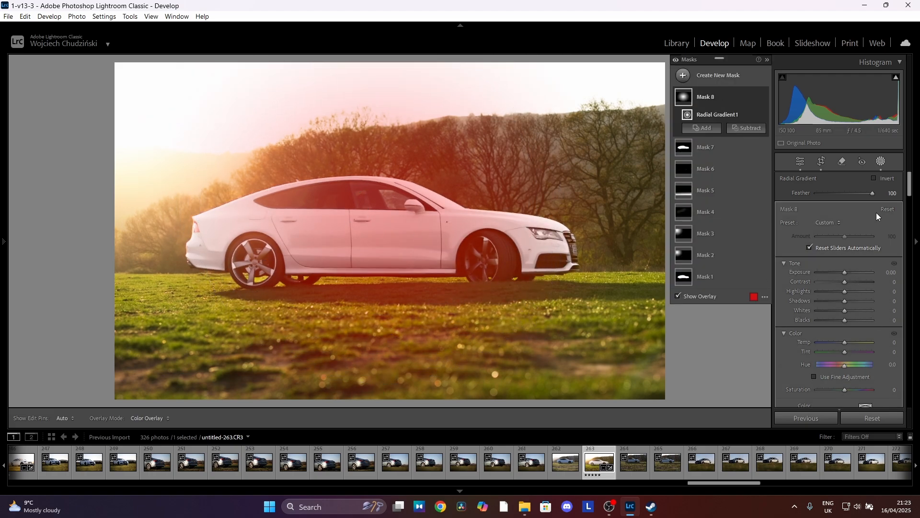
click(873, 178)
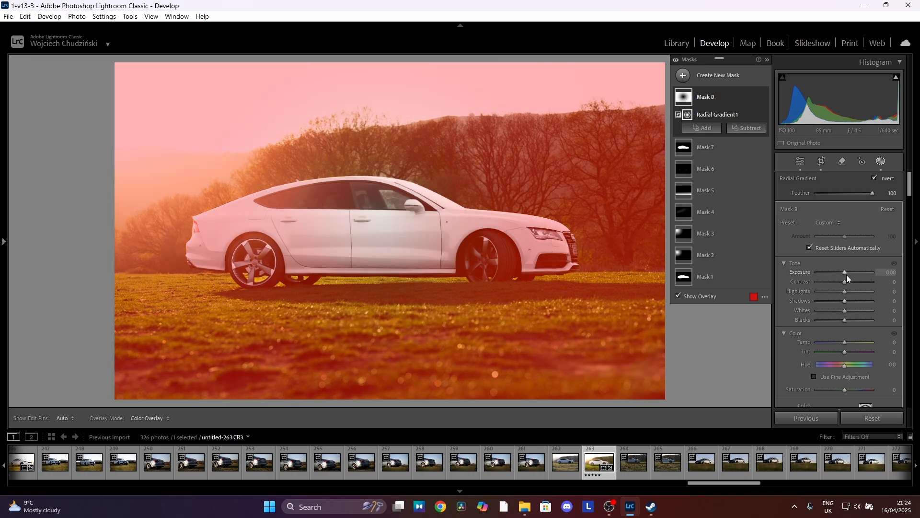
drag(844, 273, 842, 273)
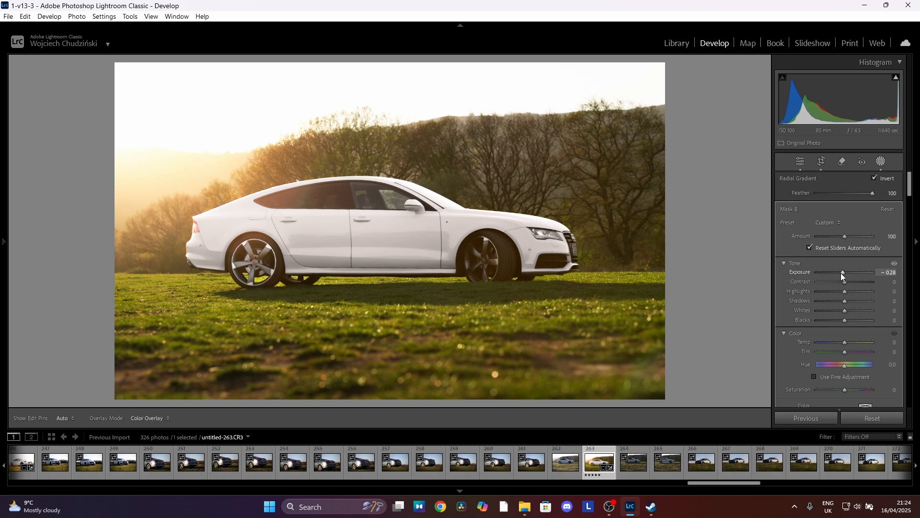
key(shift+w)
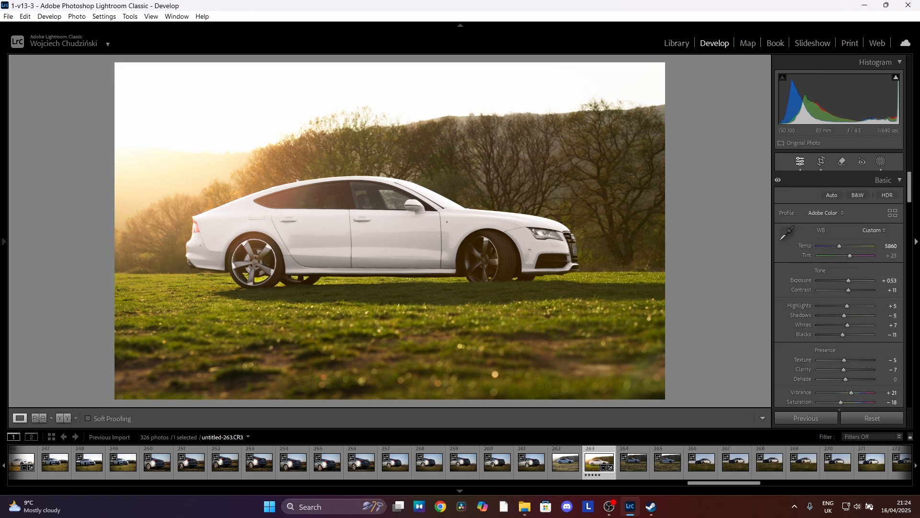
- Paint a new brush mask with size 20 over the car's front and side, set its Exposure to 0.28 and Contrast to 12, and leave masking
click(880, 163)
click(683, 75)
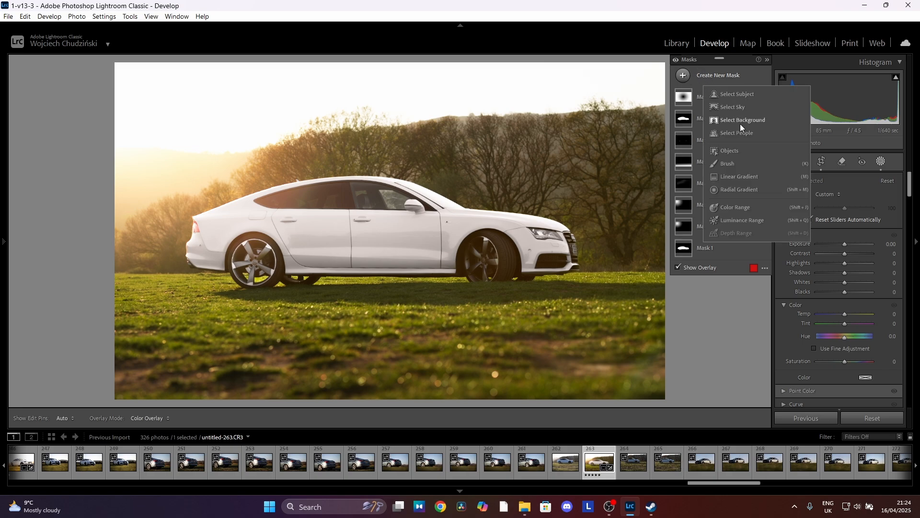
click(727, 165)
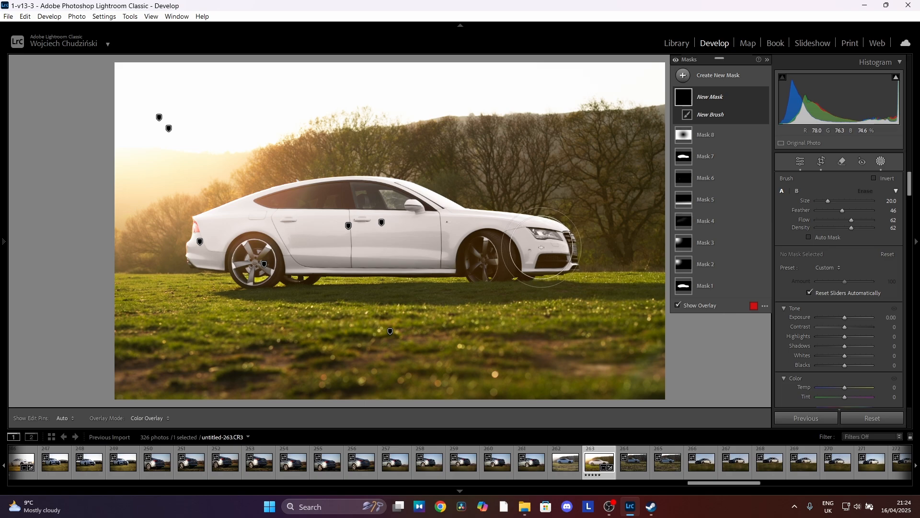
click(537, 247)
click(509, 242)
drag(509, 243, 477, 230)
click(427, 245)
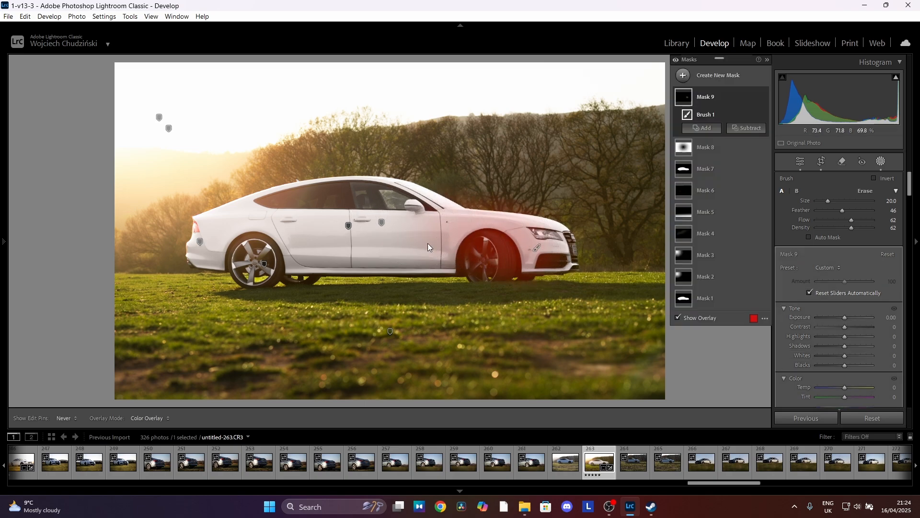
click(402, 244)
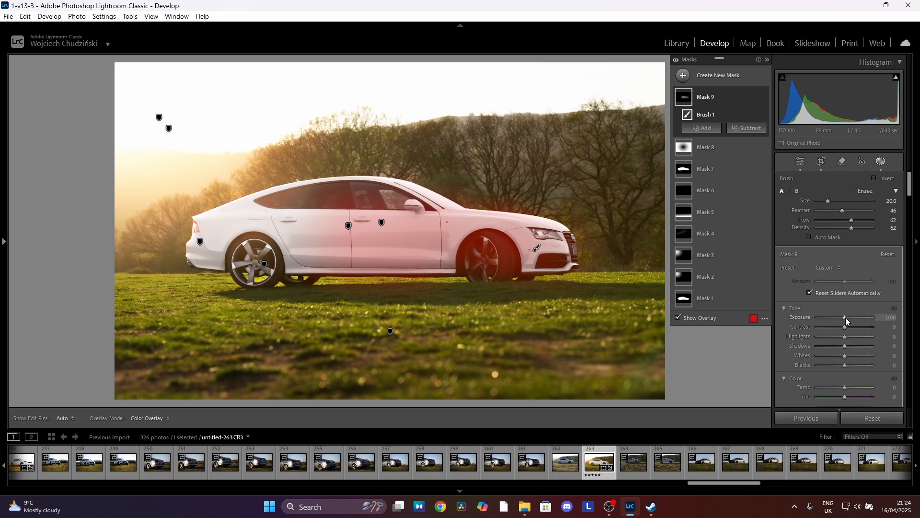
drag(844, 318, 849, 329)
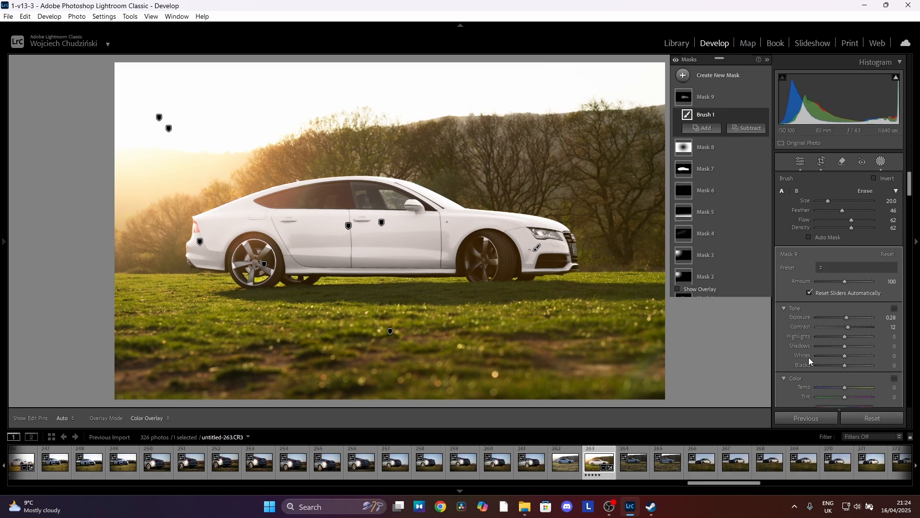
key(shift+w)
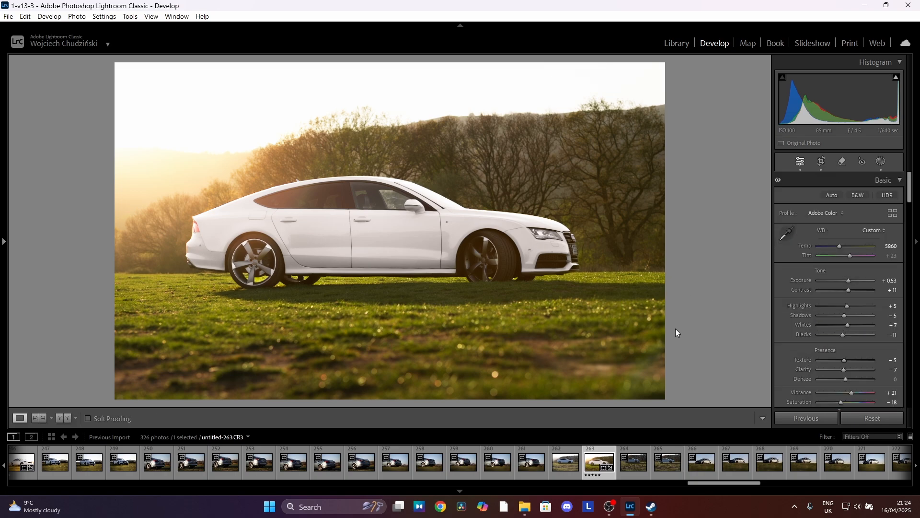
- Add a linear gradient mask rising over the grass foreground, set its Saturation to −40 and Temp to 18, and leave masking
click(880, 161)
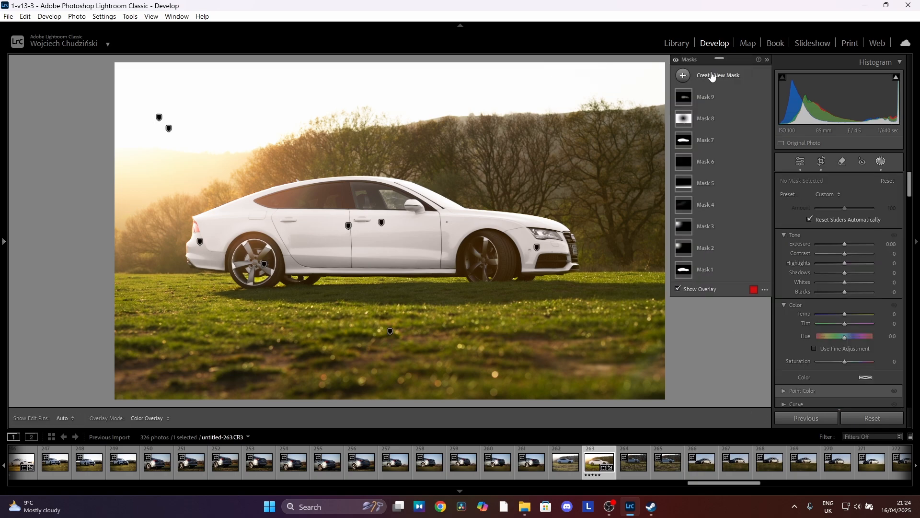
click(714, 75)
click(729, 182)
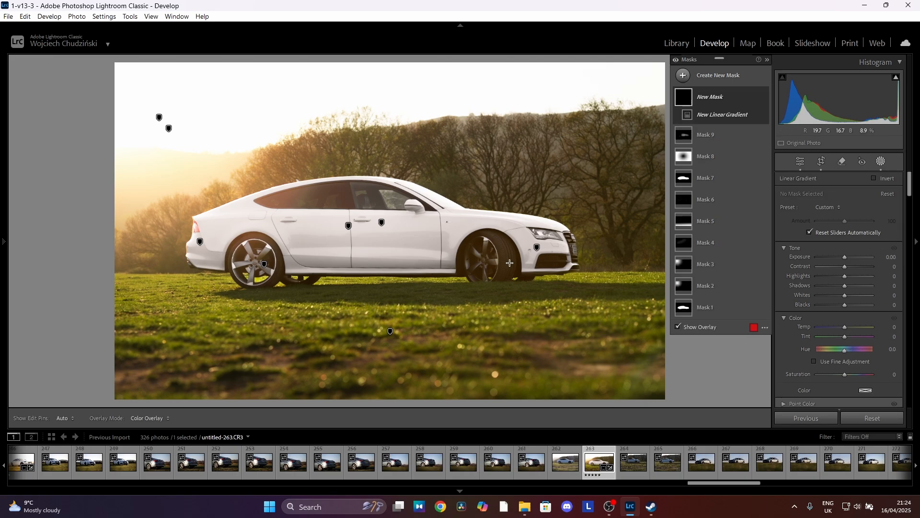
drag(386, 359, 395, 231)
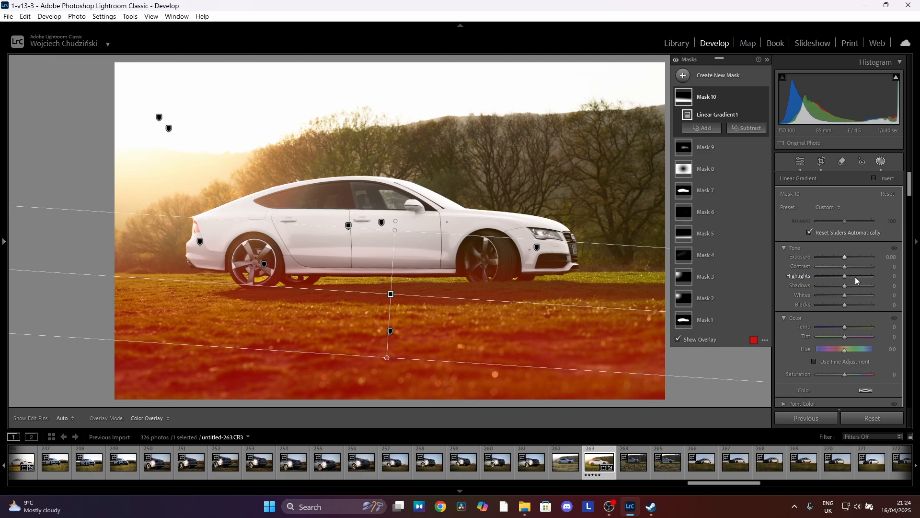
drag(844, 374, 825, 377)
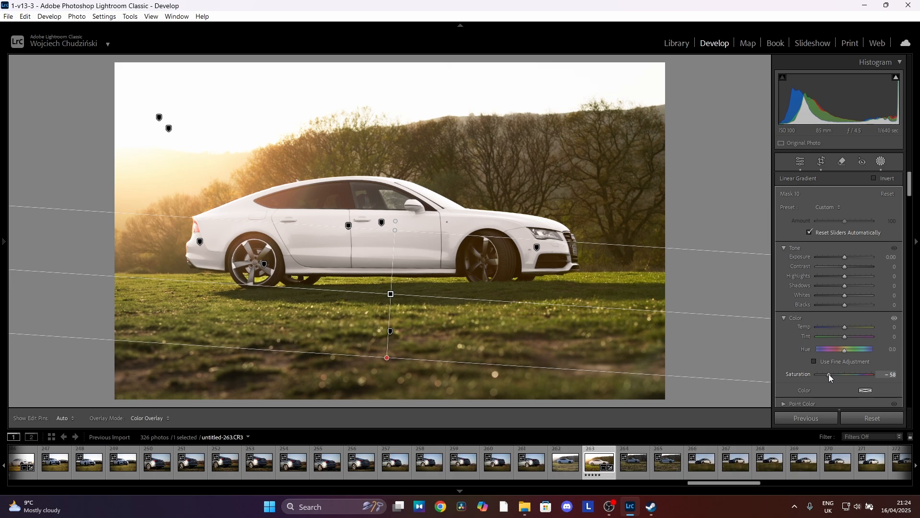
mouse_move(833, 374)
mouse_down()
mouse_move(875, 377)
mouse_move(833, 378)
mouse_up()
drag(848, 378, 834, 378)
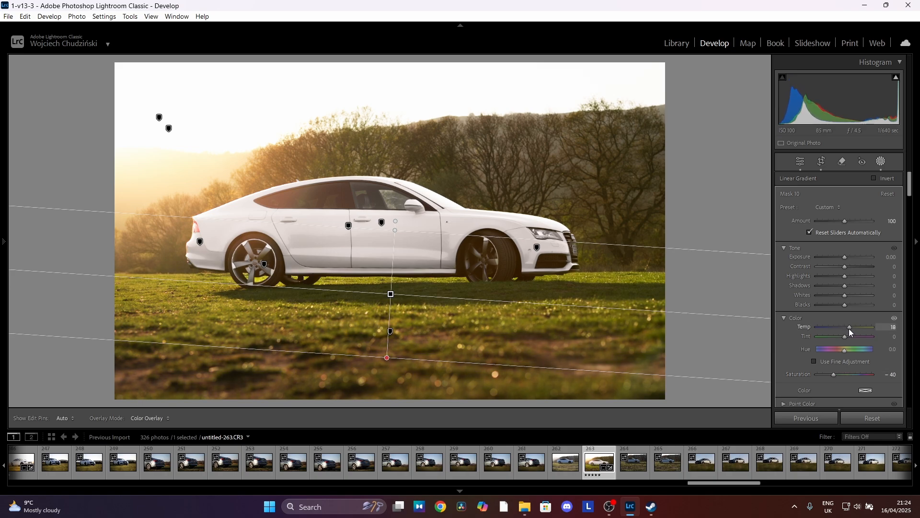
key(shift+w)
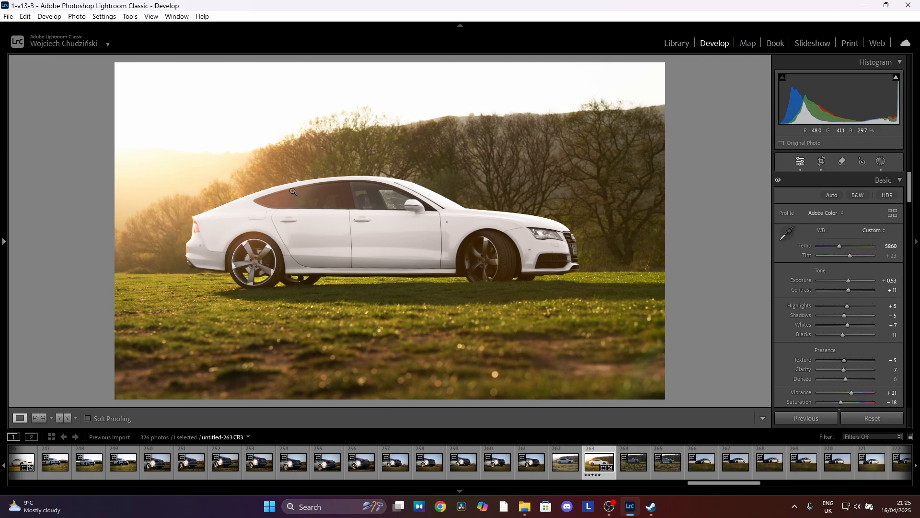
click(311, 216)
drag(366, 290, 369, 218)
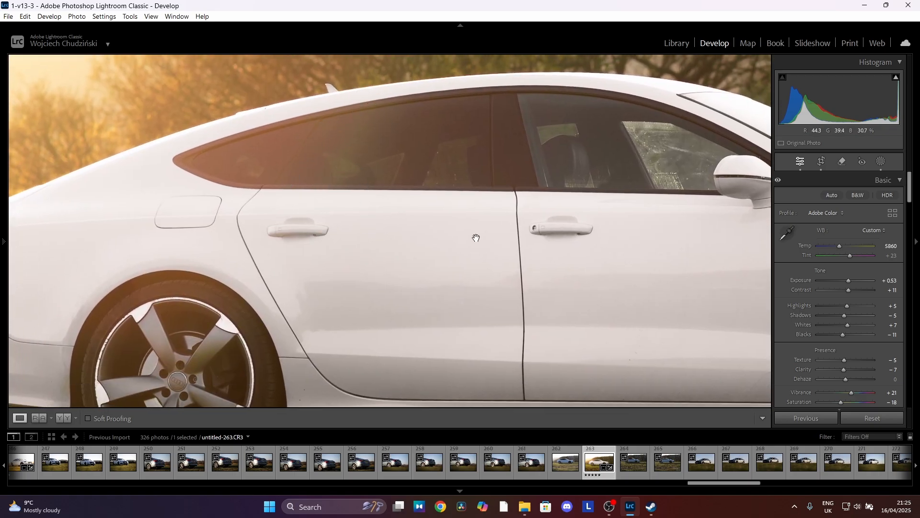
drag(666, 151, 508, 199)
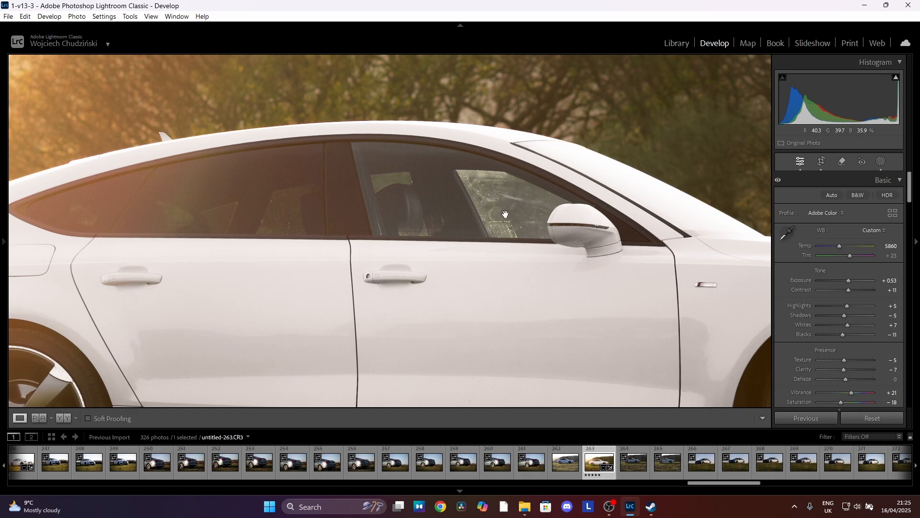
click(503, 213)
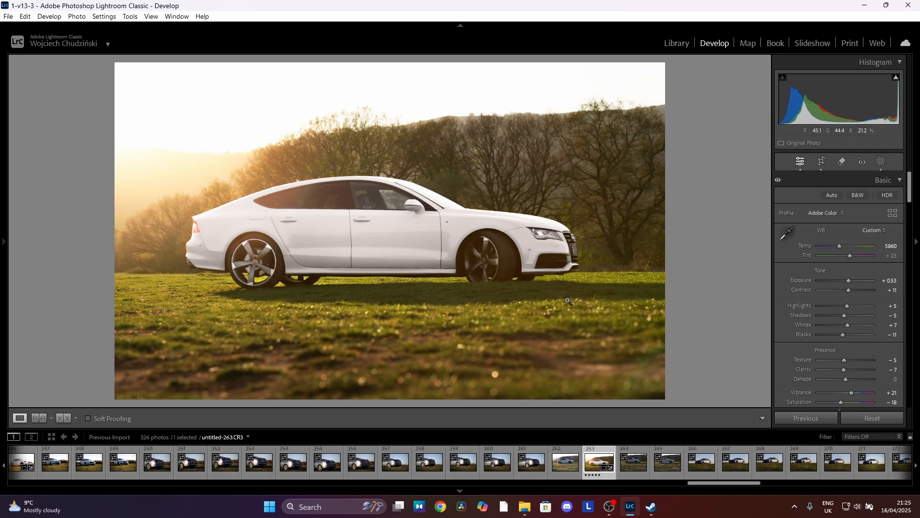